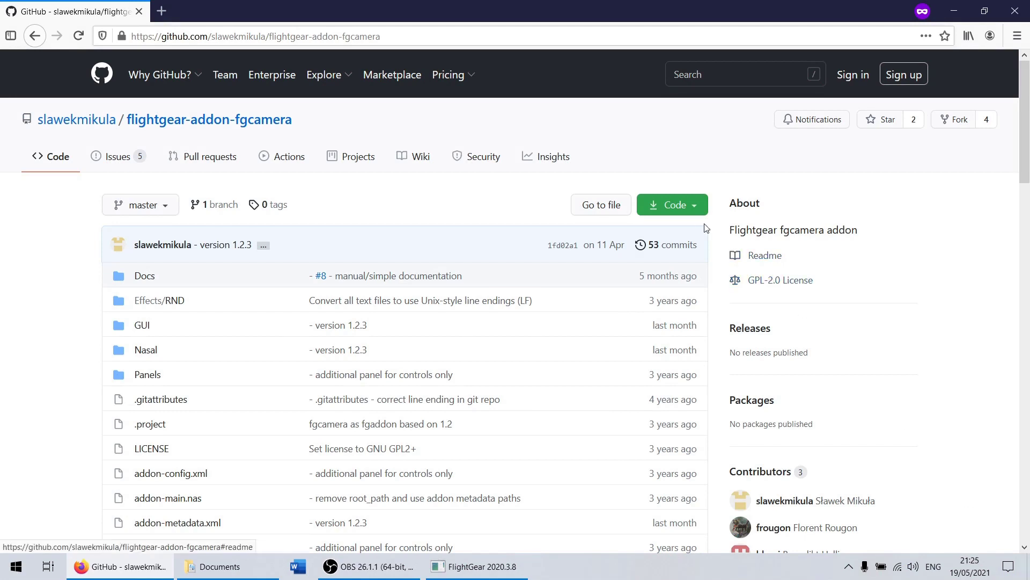
Download the fgcamera GitHub repository as flightgear-addon-fgcamera-master.zip and show it in the downloads list
click(693, 207)
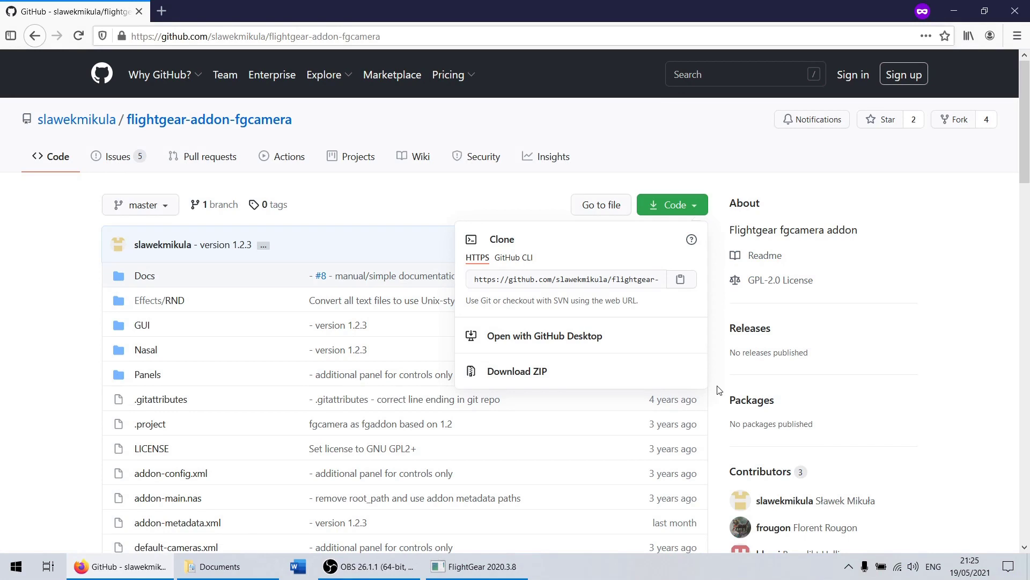
click(681, 378)
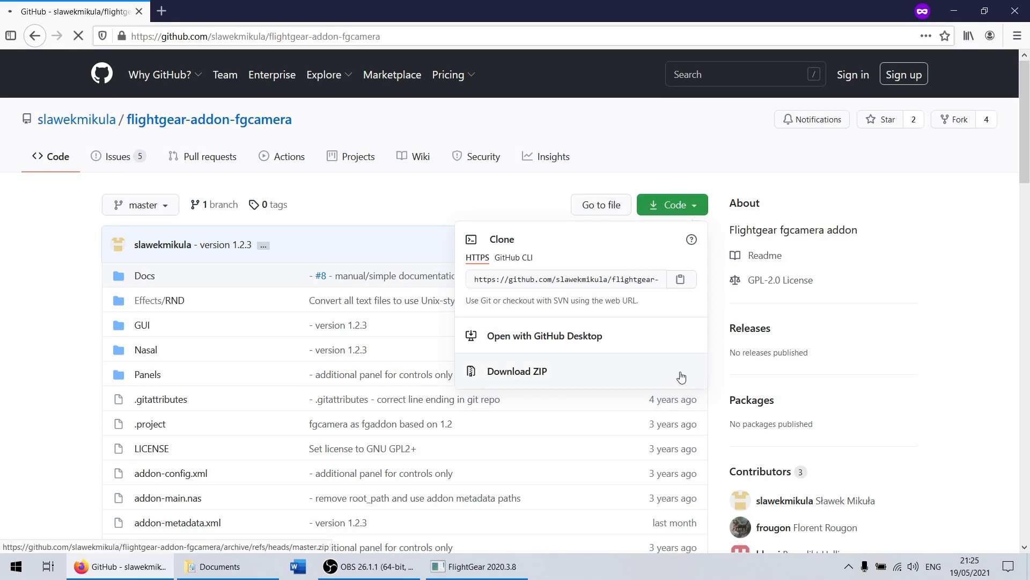
click(566, 362)
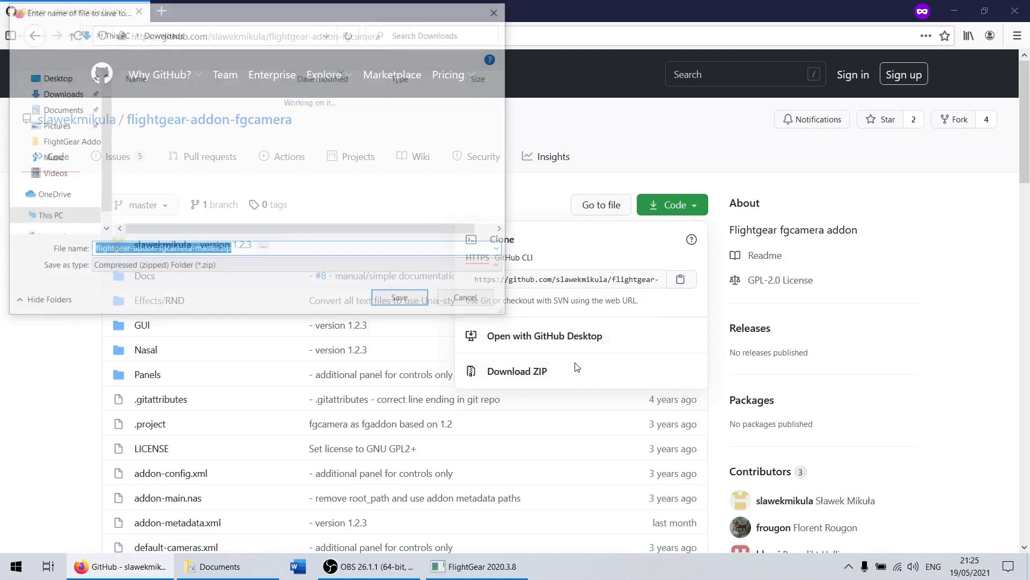
click(422, 303)
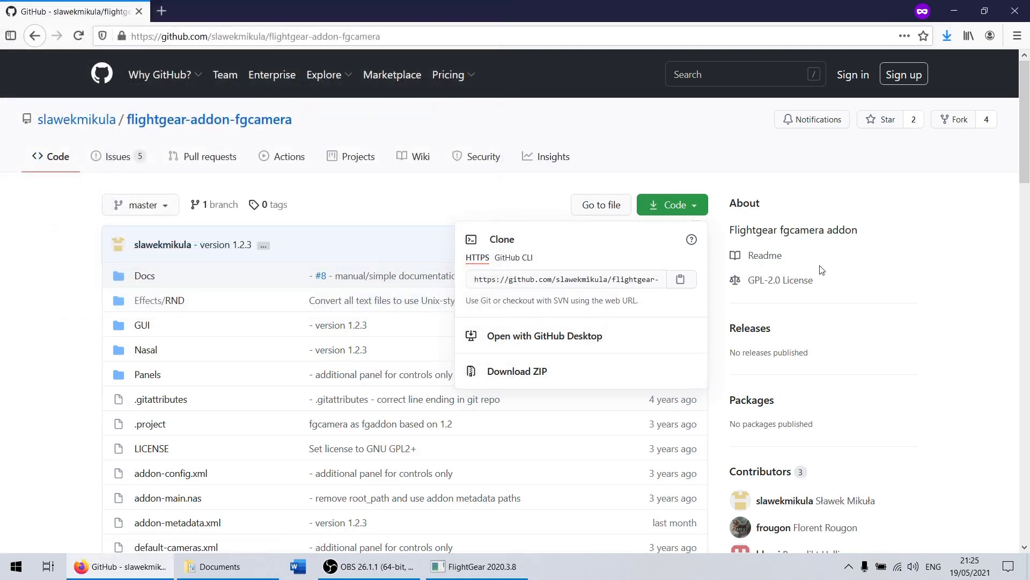
click(947, 36)
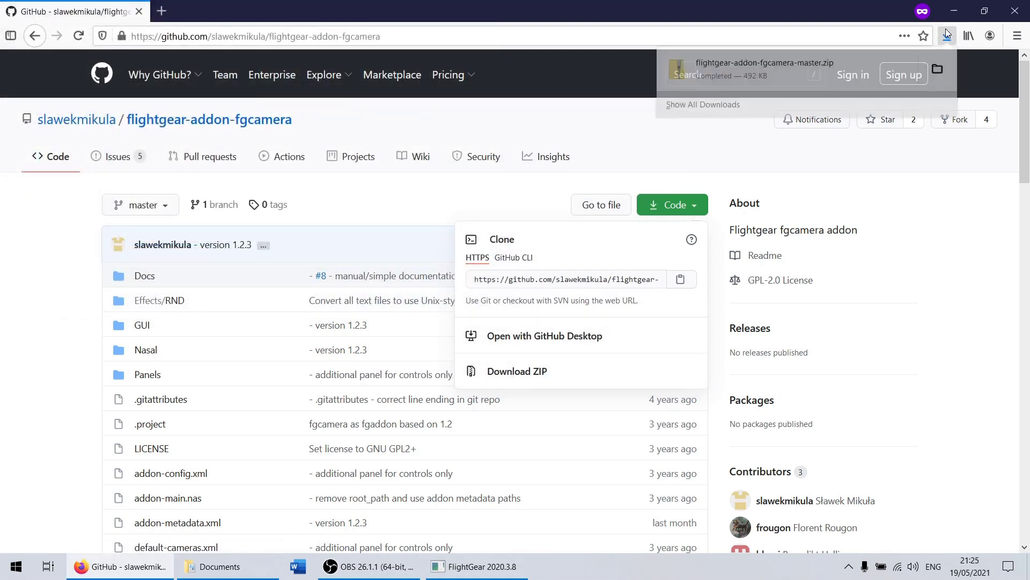
Open the downloaded zip's contents in a new window alongside the Documents folder
click(947, 64)
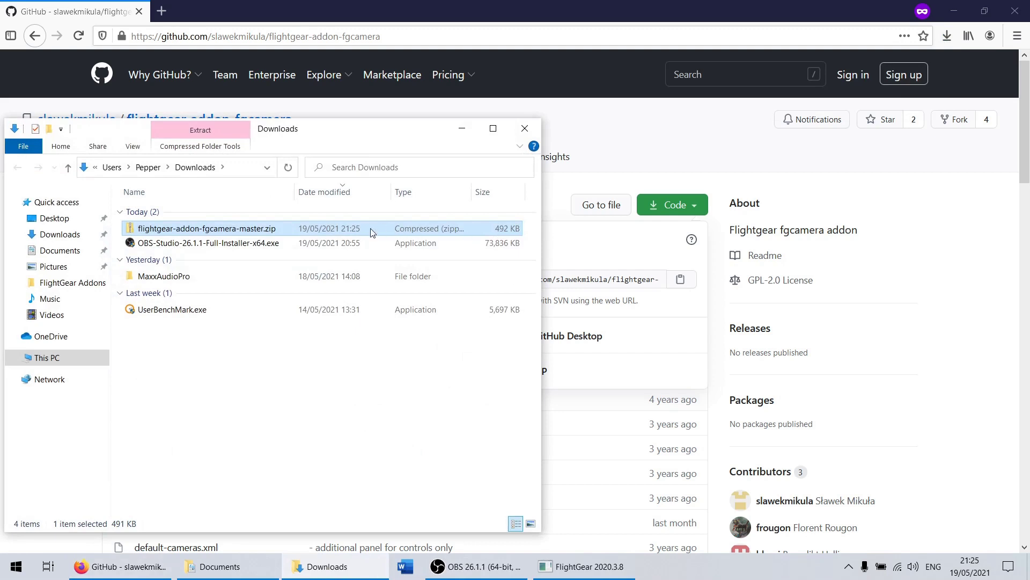
right_click(285, 228)
click(309, 254)
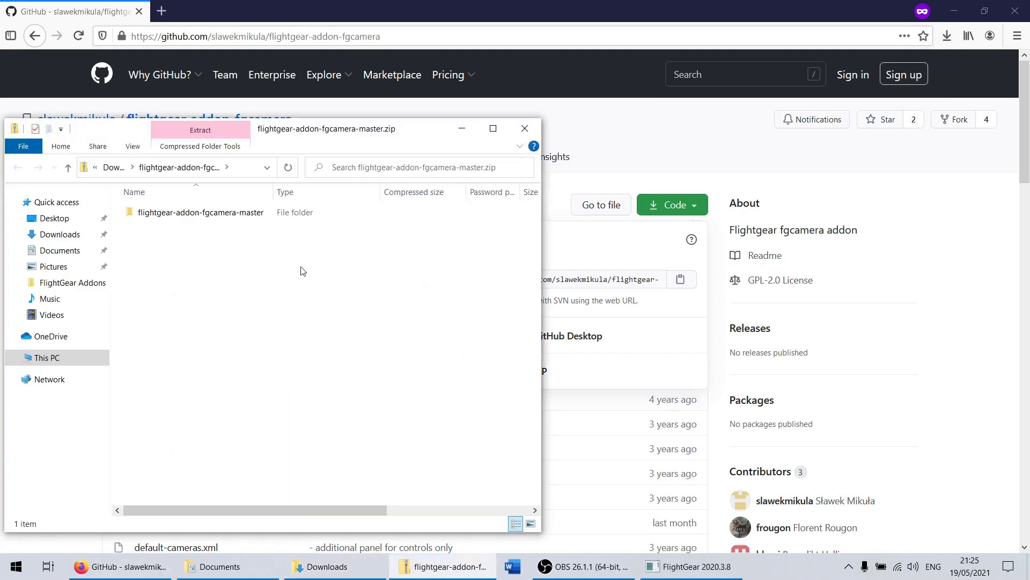
click(220, 566)
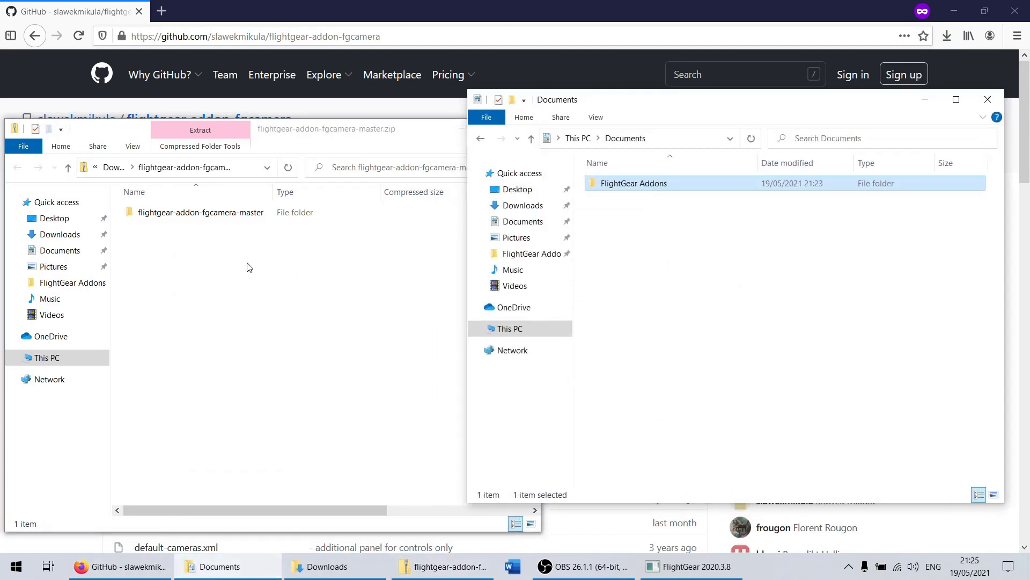
Copy the master folder into FlightGear Addons and rename it flightgear-addon-fgcamera
drag(223, 213, 643, 185)
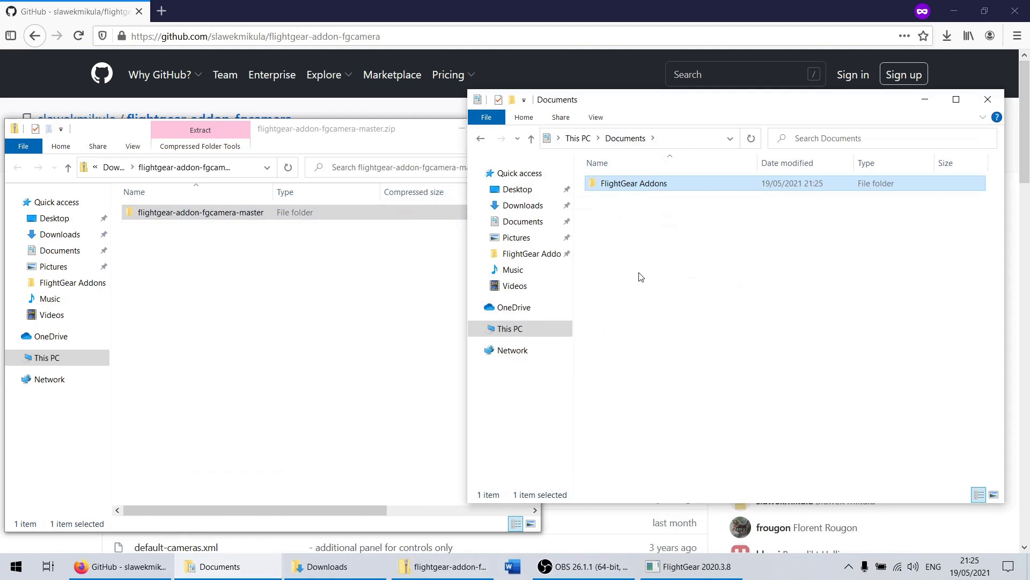
double_click(630, 192)
click(626, 189)
click(626, 189)
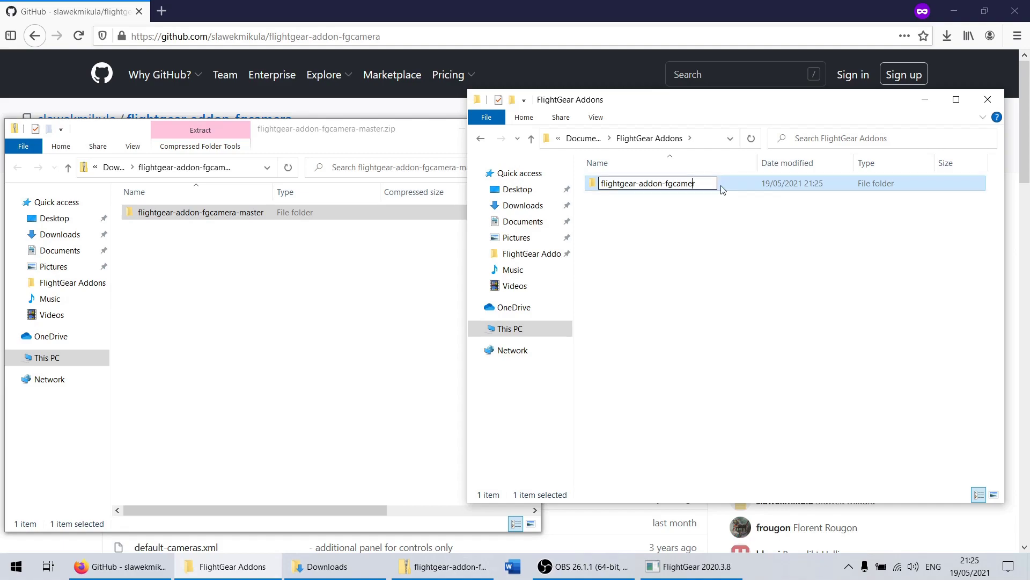
text(a)
key(Return)
Add Documents\FlightGear Addons\flightgear-addon-fgcamera as an add-on module folder, then launch the flight
click(692, 567)
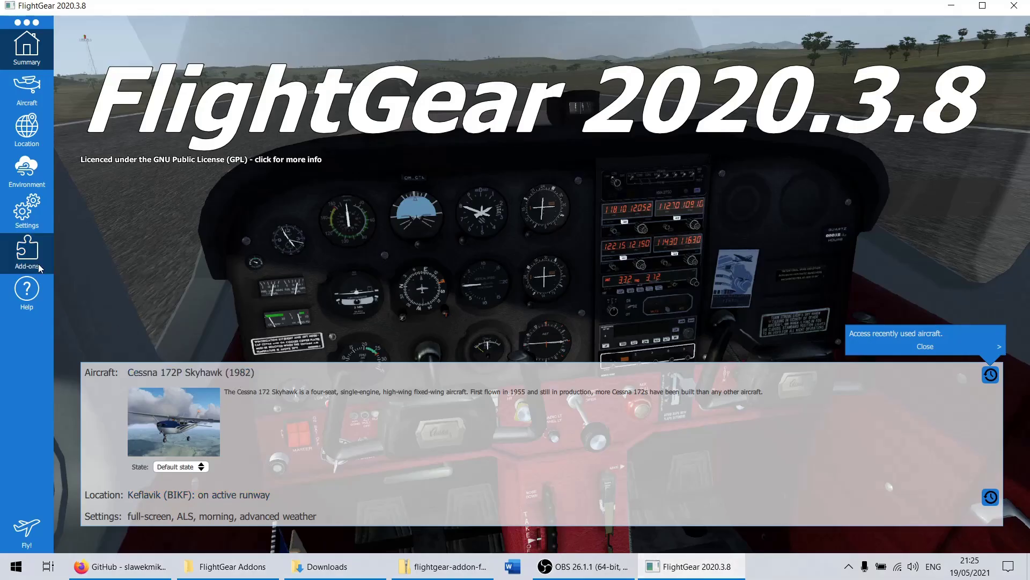
click(27, 253)
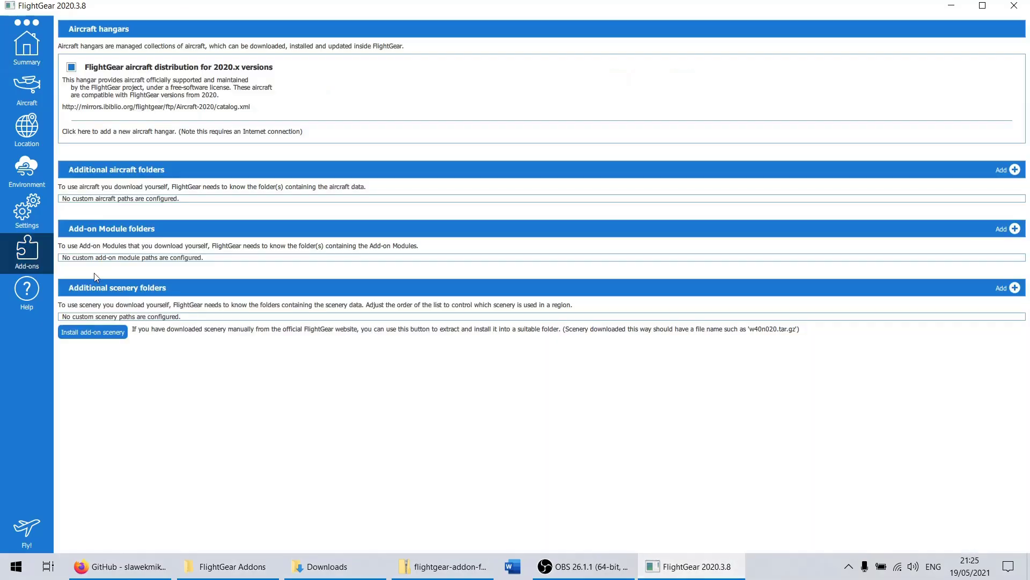
click(999, 229)
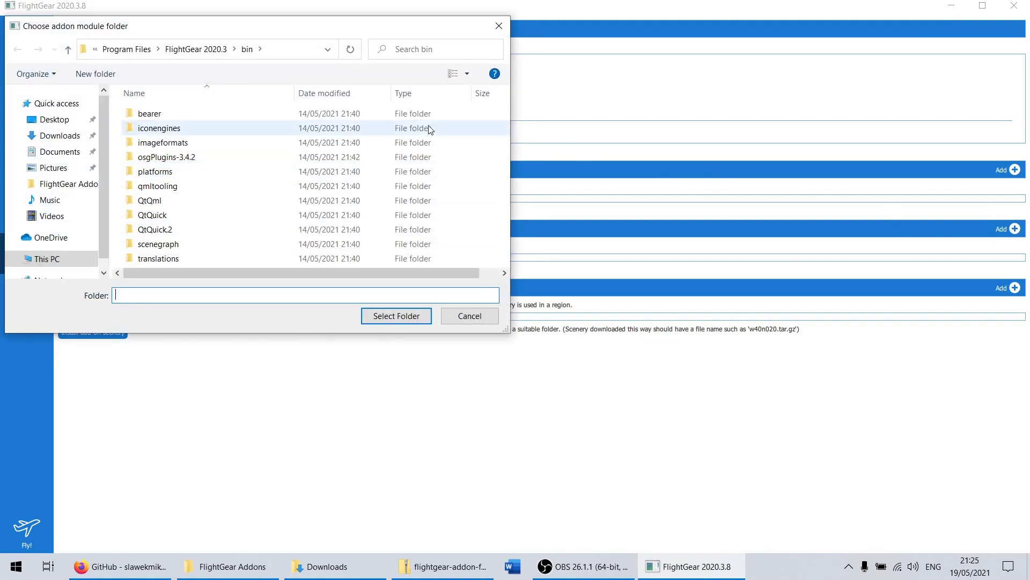
click(71, 152)
double_click(161, 114)
click(161, 114)
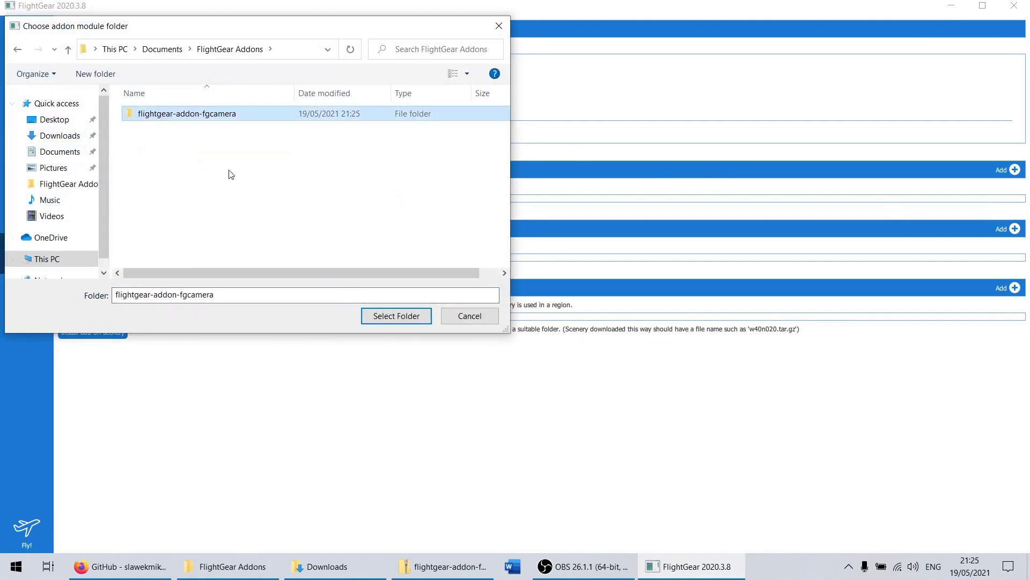
click(376, 317)
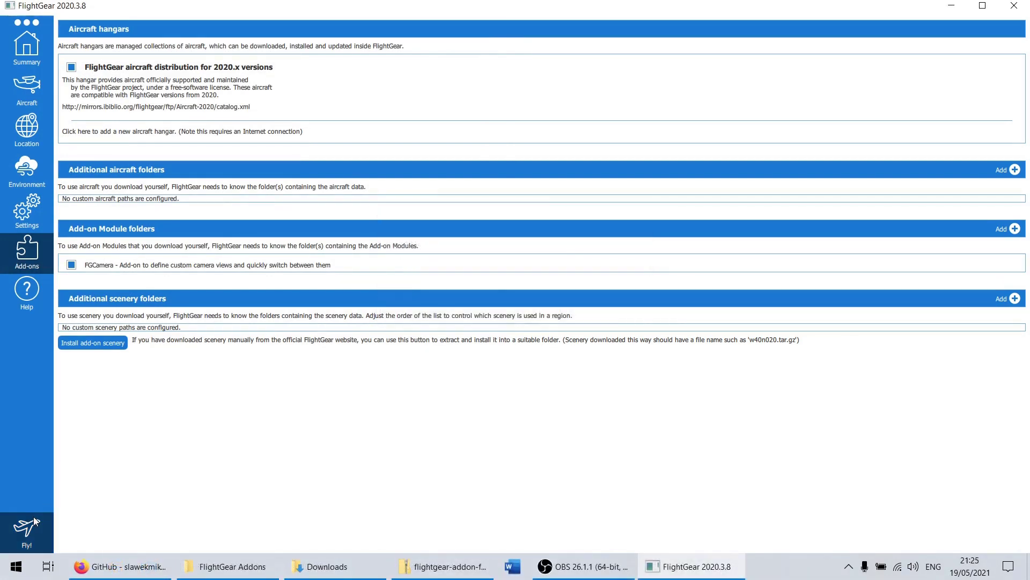
click(33, 520)
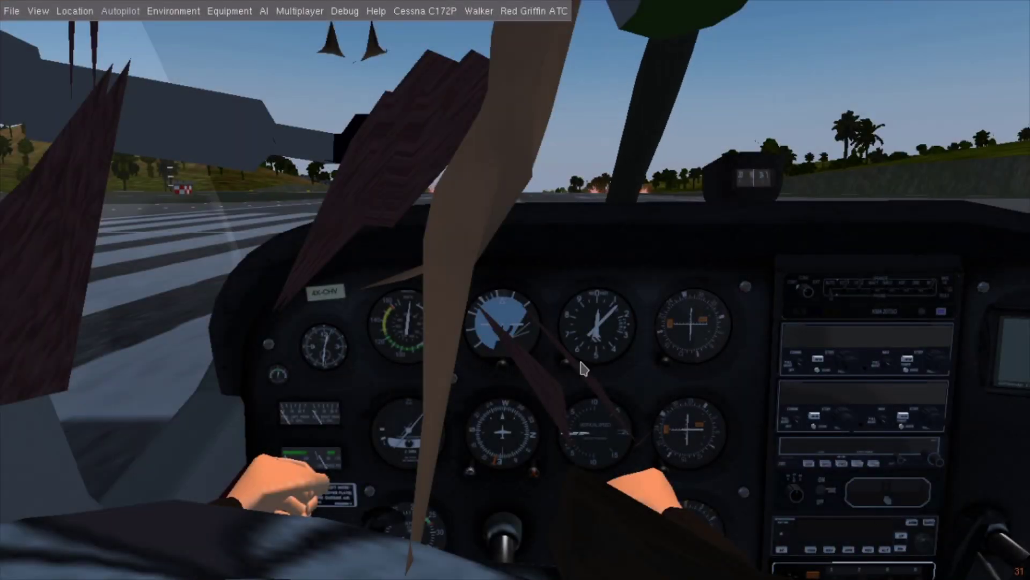
Open View > FGCamera to show the camera manager with only the default camera
click(38, 10)
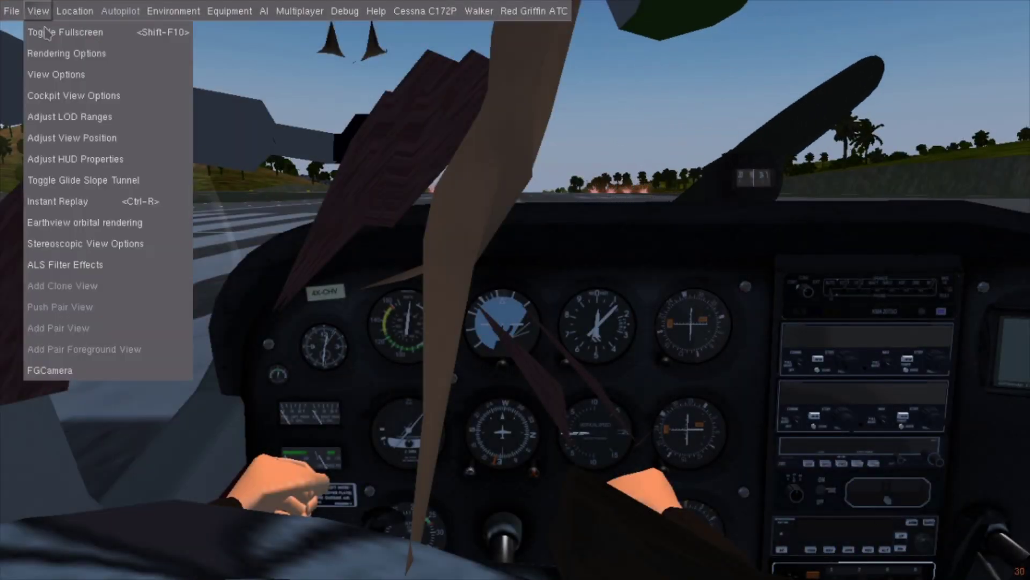
click(92, 370)
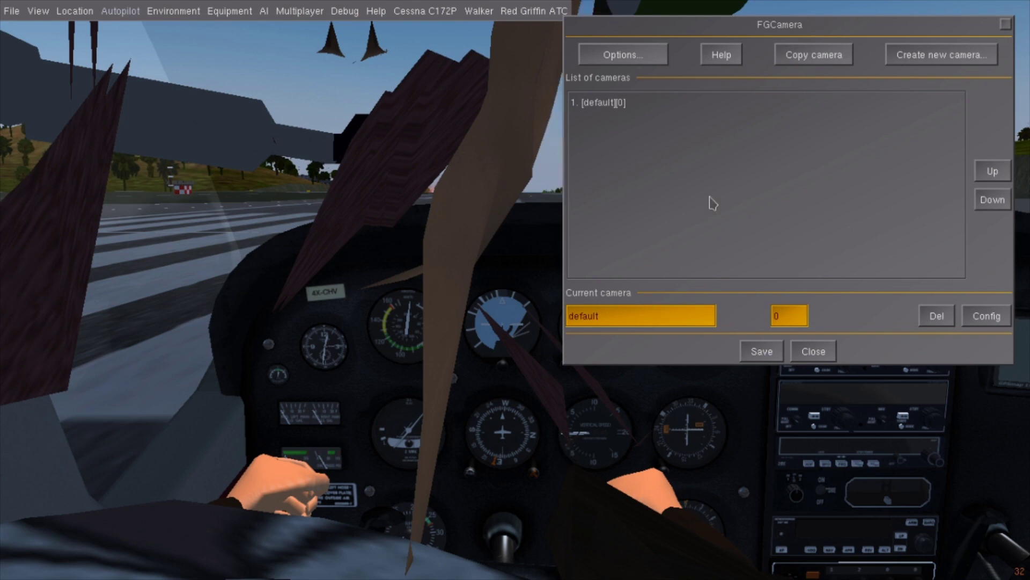
Show FGCamera's quick help, recentre on camera 1, and switch the mouse to view-steering mode
click(721, 58)
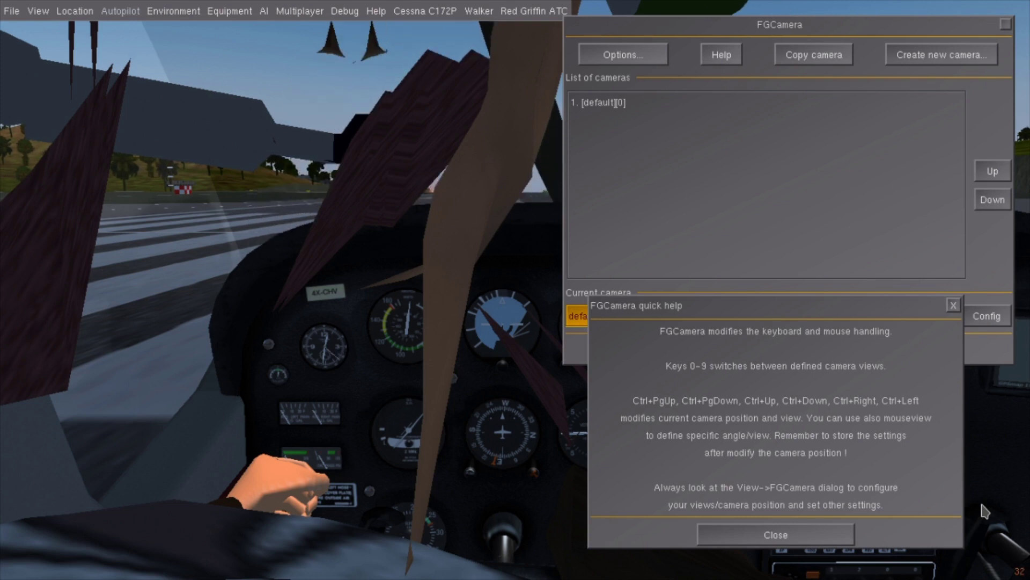
key(1)
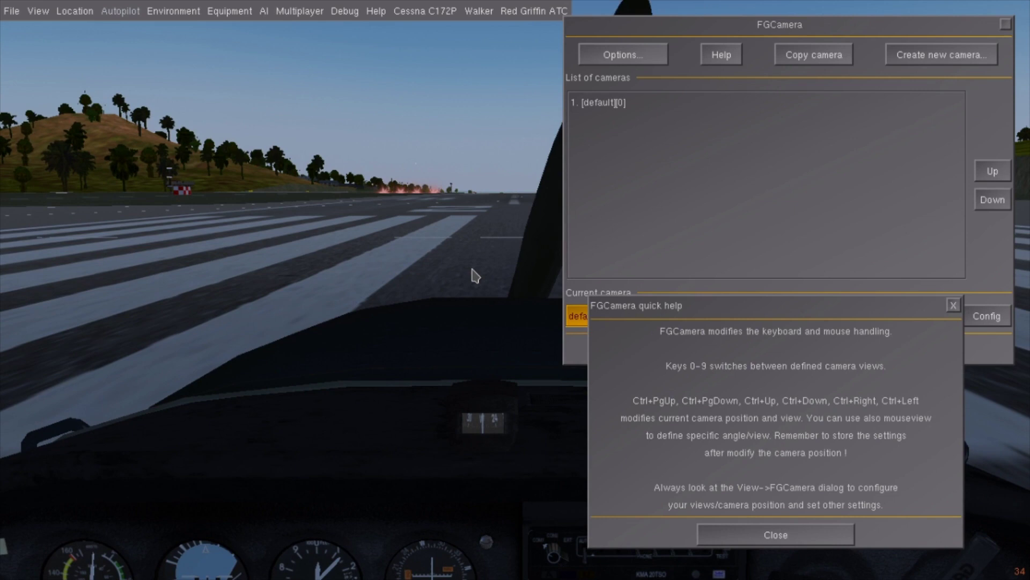
right_click(473, 270)
right_click(515, 290)
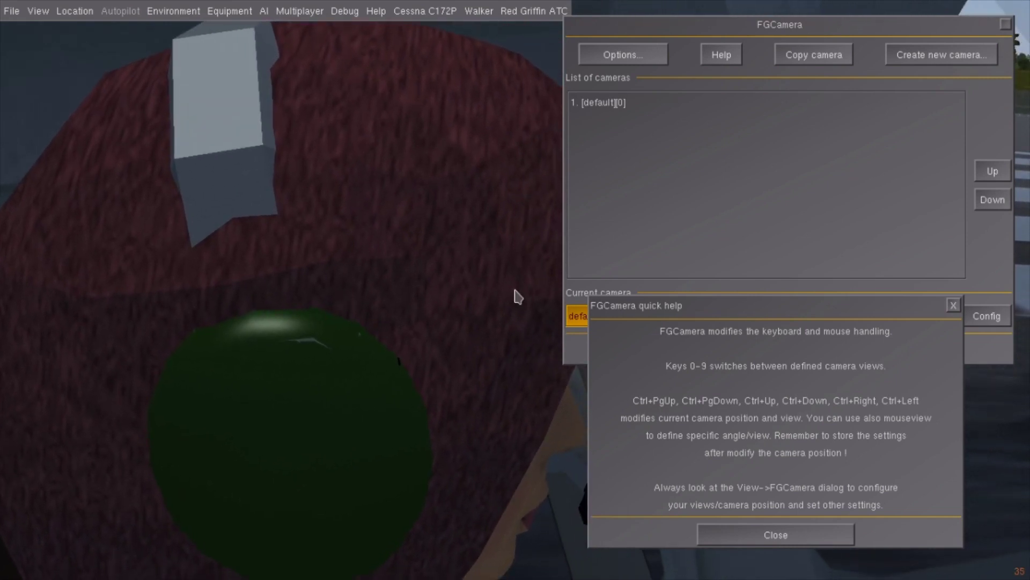
Enable the spring-loaded mouse mode in FGCamera options and test looking around
click(429, 11)
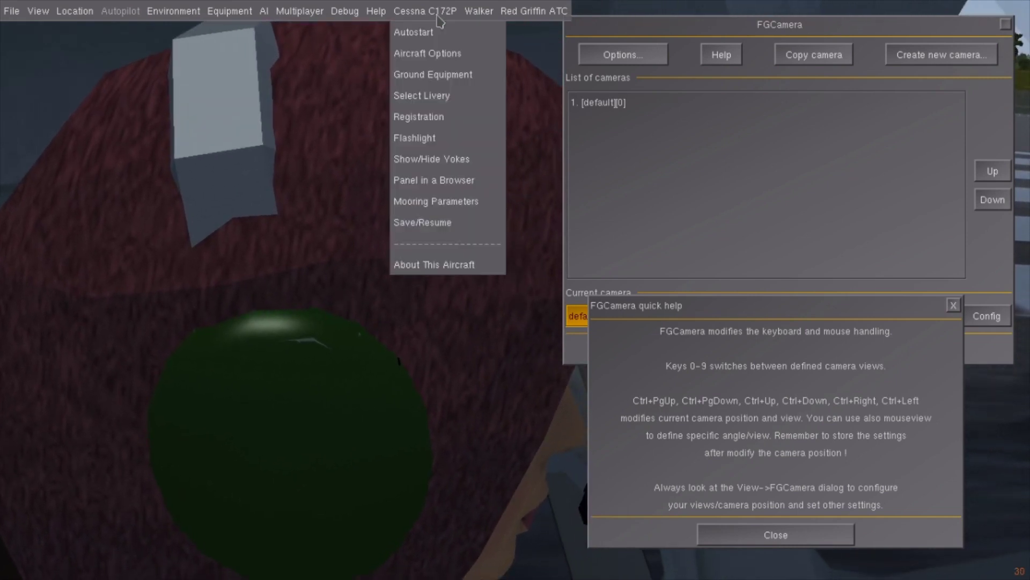
click(585, 102)
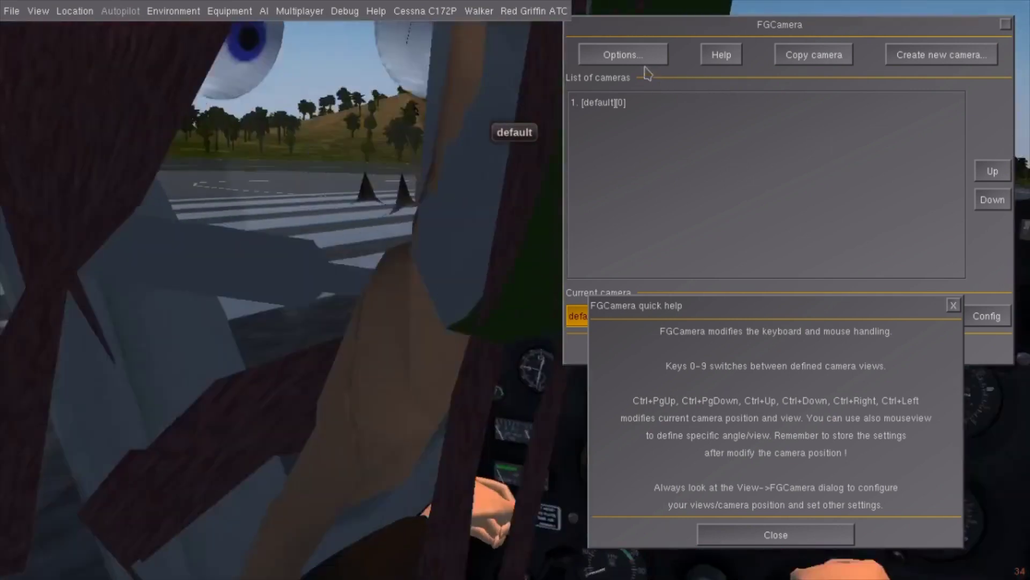
click(622, 54)
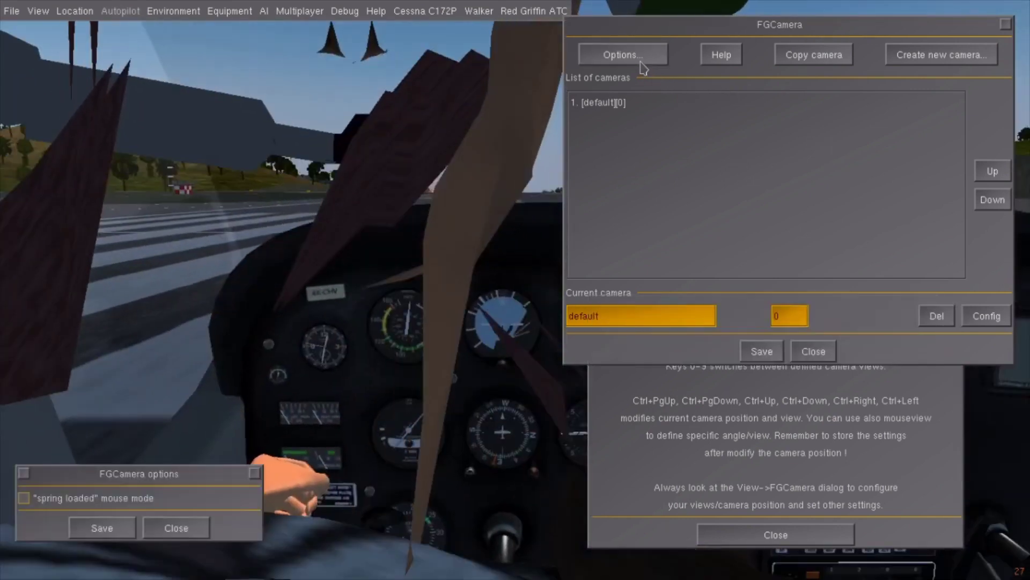
click(23, 498)
mouse_move(515, 295)
mouse_down()
mouse_move(537, 332)
mouse_move(515, 295)
mouse_up()
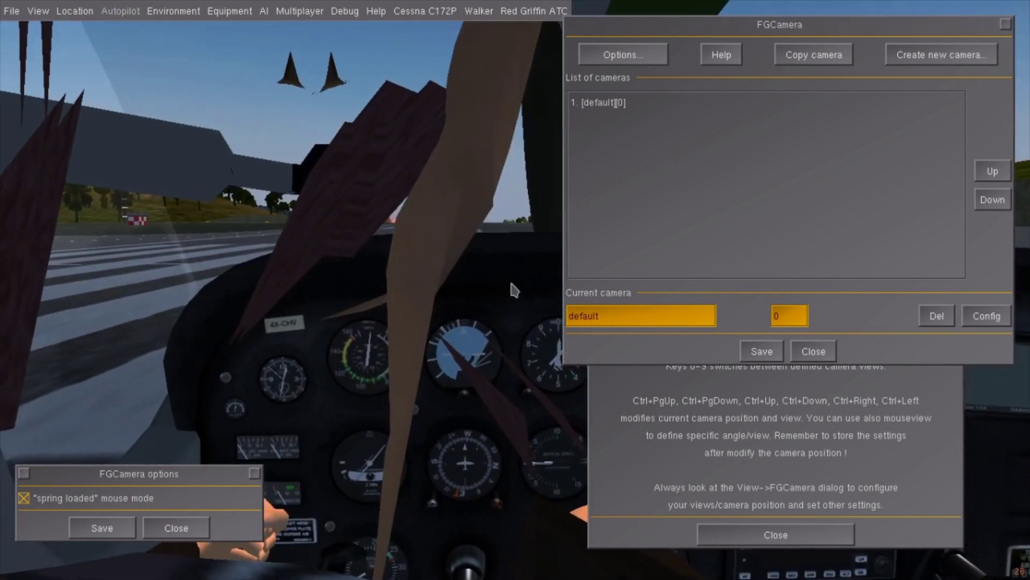
Untick Show human models in Cessna C172P Aircraft Options and close the FGCamera options
click(429, 13)
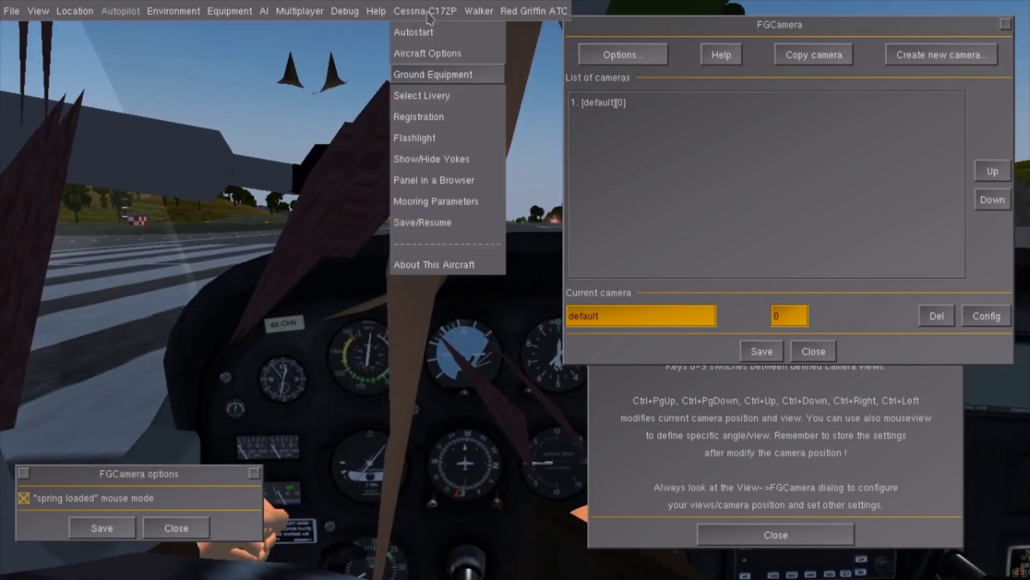
click(437, 54)
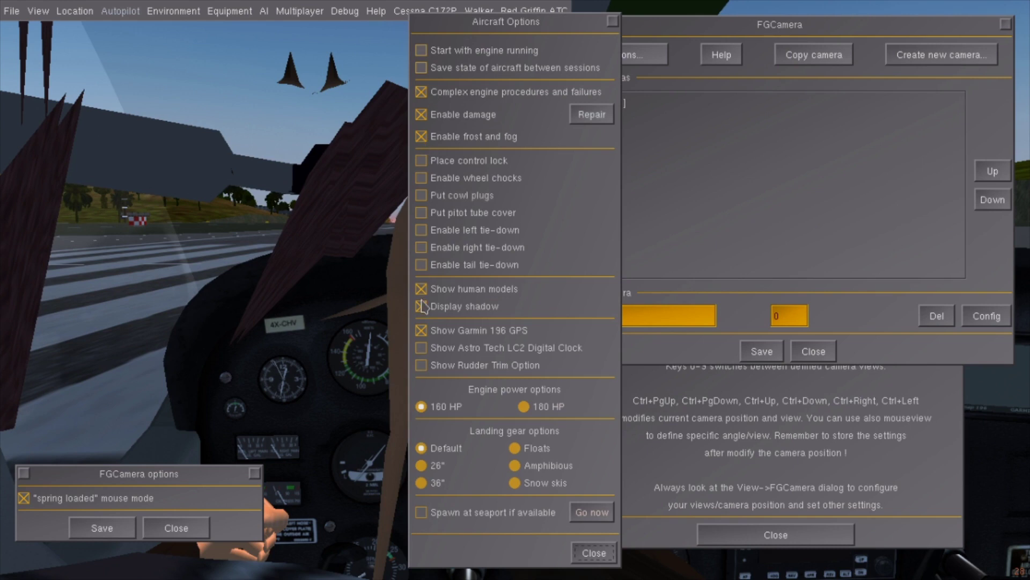
click(593, 560)
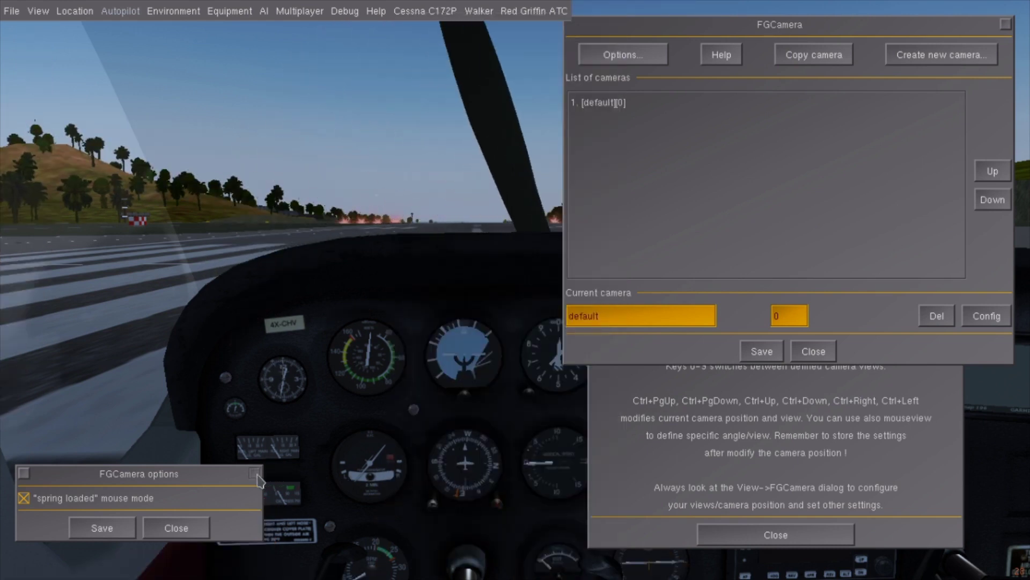
click(255, 473)
Close the quick help, switch to Cockpit View, and cycle the mouse mode to view direction
click(725, 533)
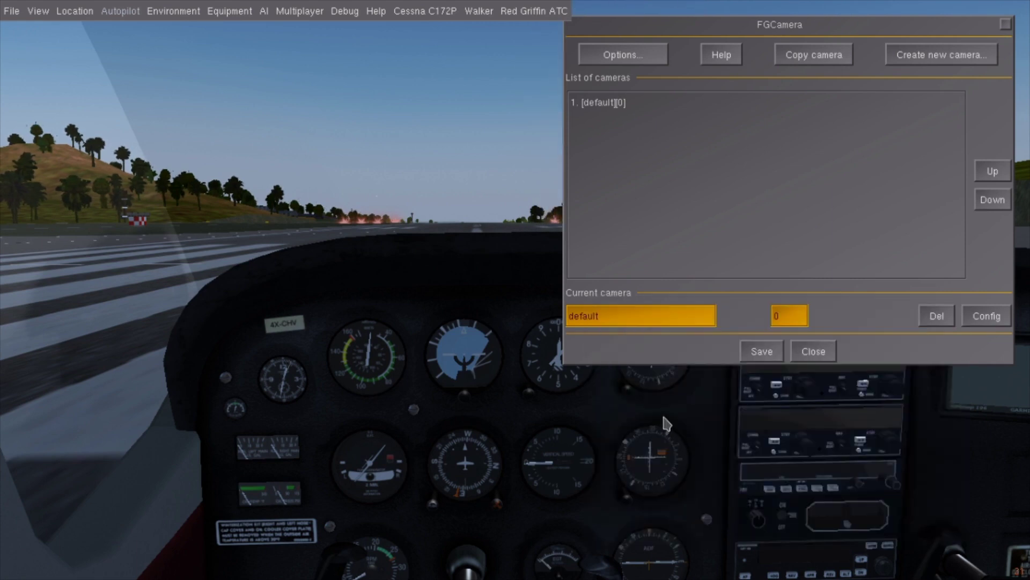
key(ctrl+v)
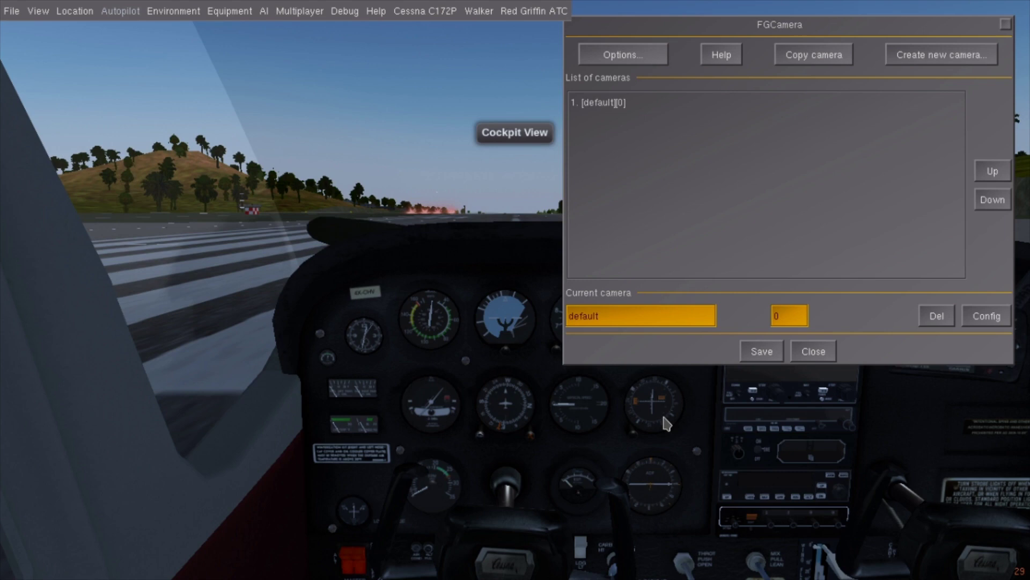
right_click(661, 391)
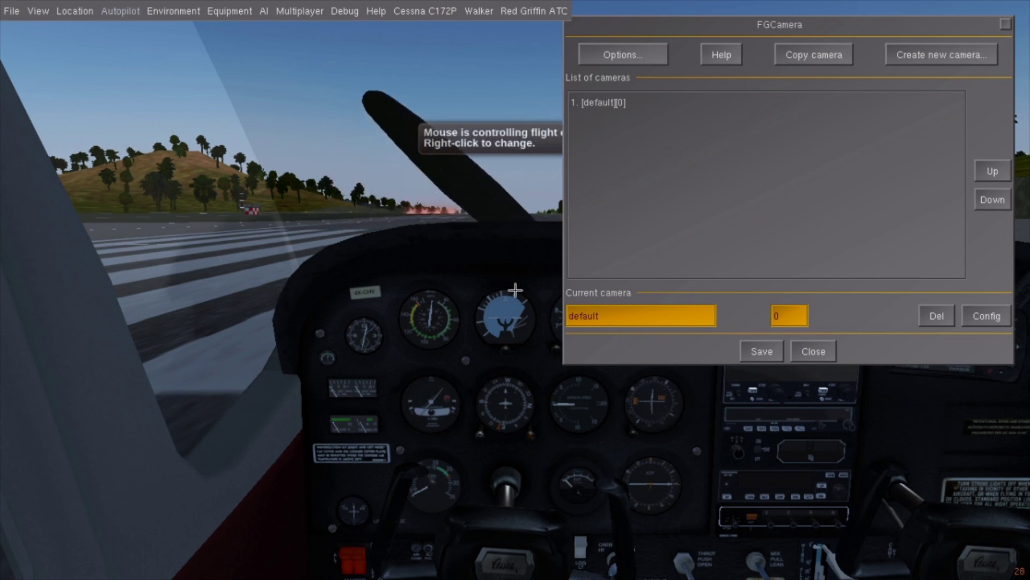
right_click(515, 290)
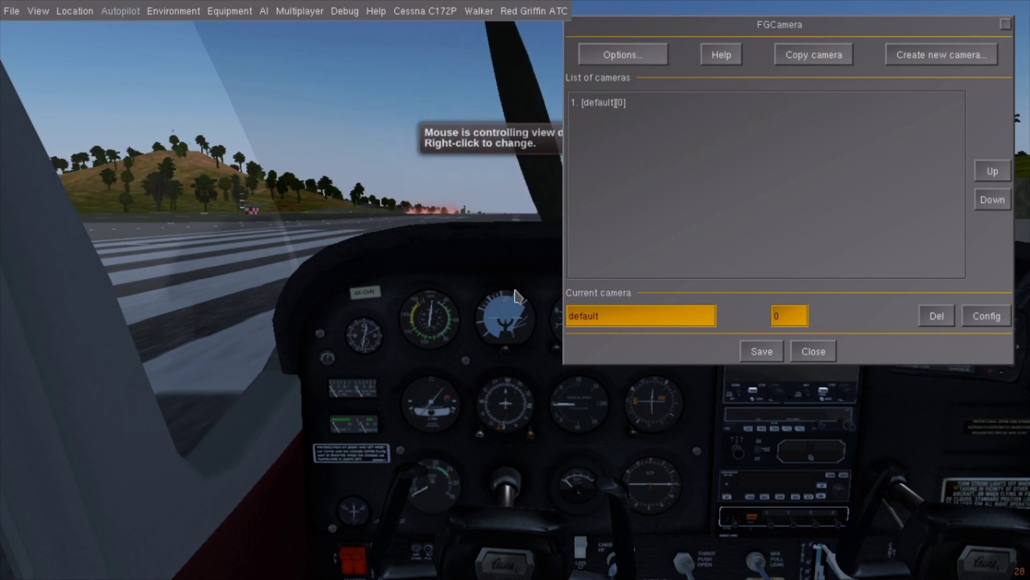
right_click(515, 290)
right_click(515, 290)
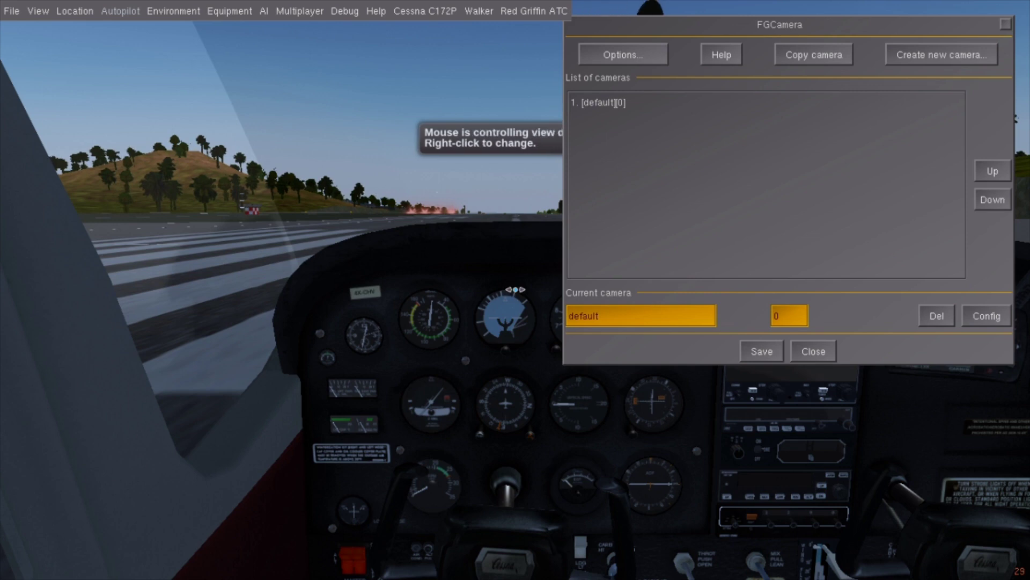
Return the mouse to normal mode, select default camera 1, and scroll to change the field of view
right_click(515, 290)
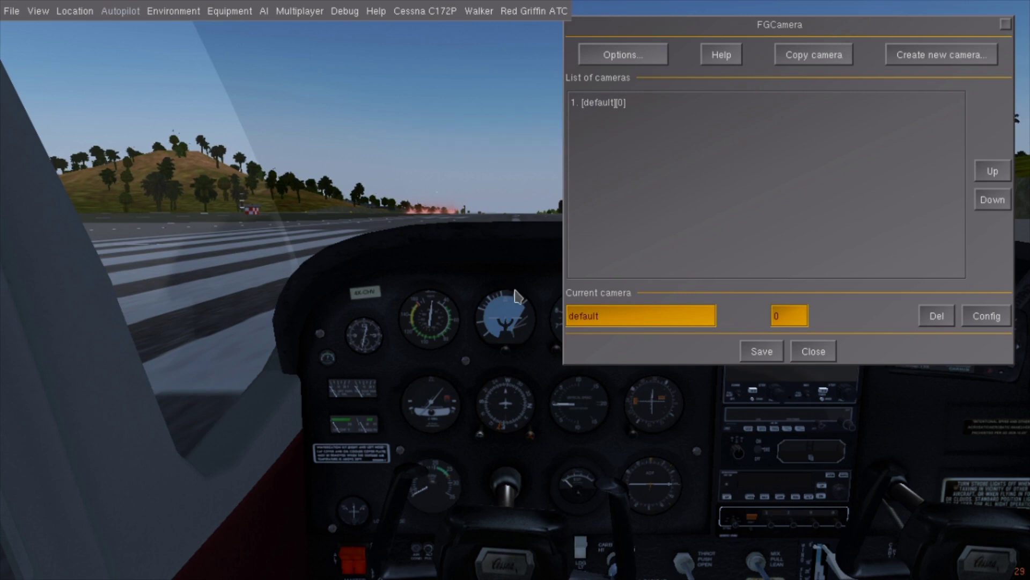
key(1)
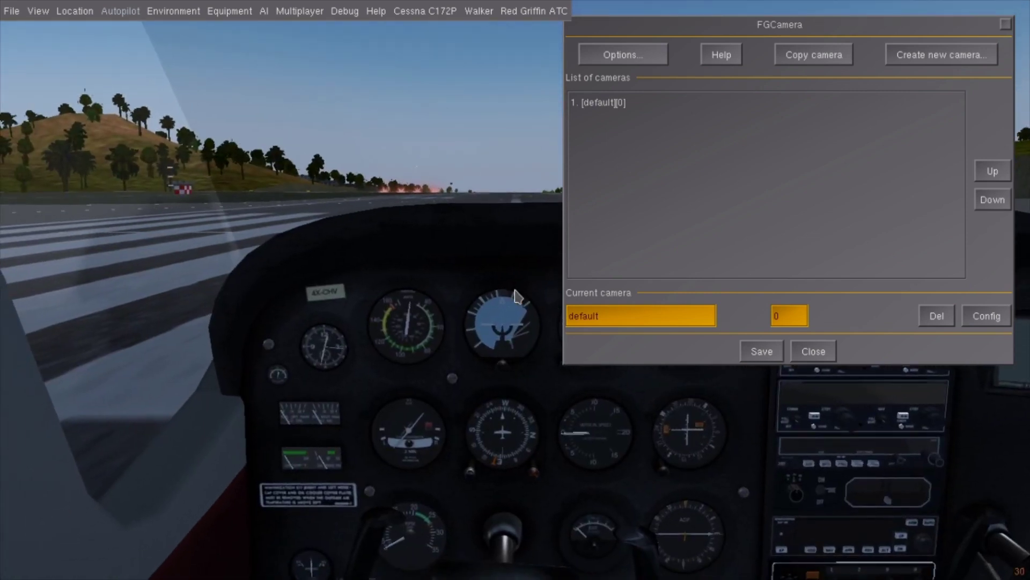
scroll(515, 297, up, 4)
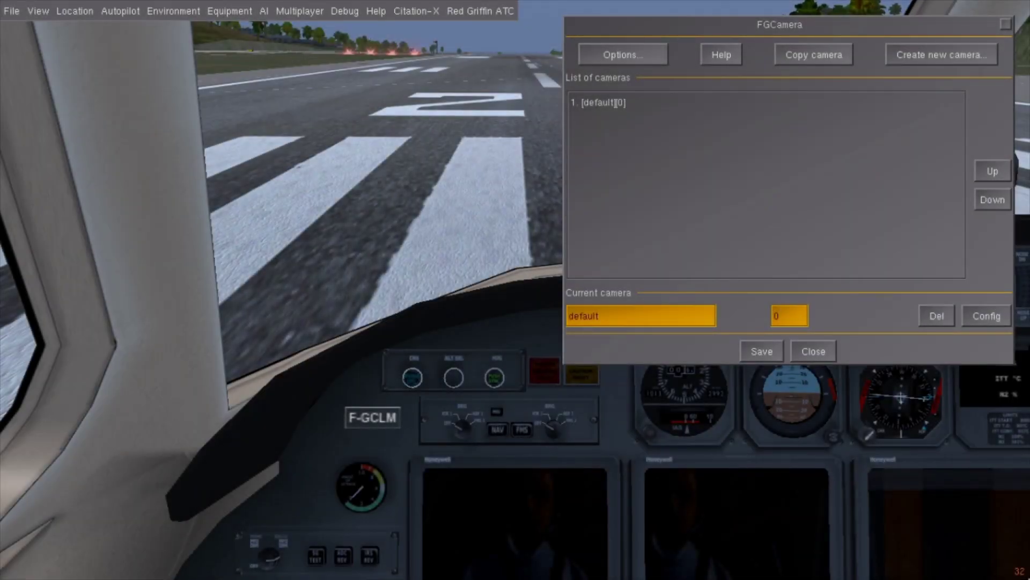
Copy the default camera as a new camera named Copilot and save the camera list
click(816, 54)
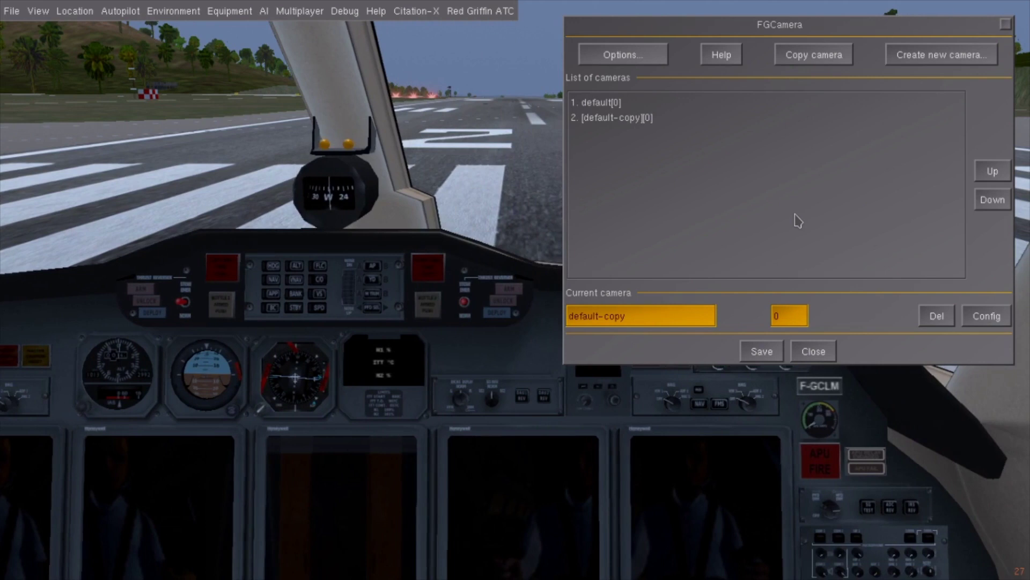
click(976, 320)
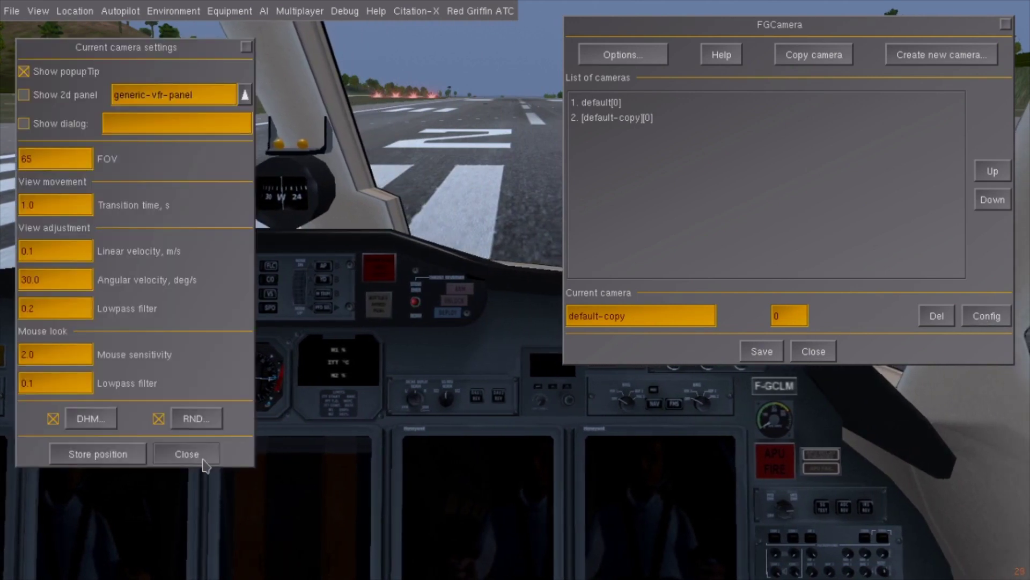
click(186, 454)
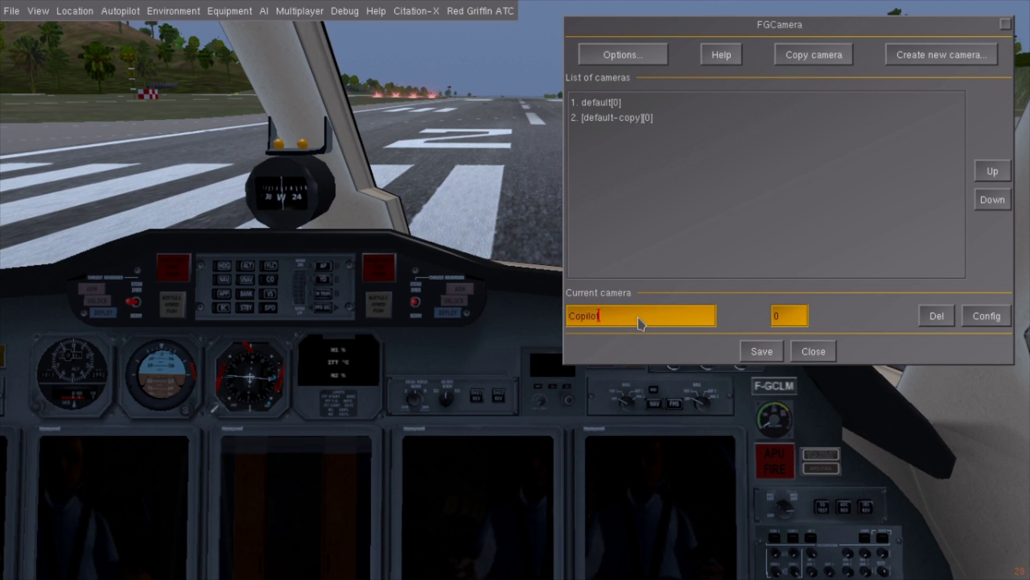
key(Return)
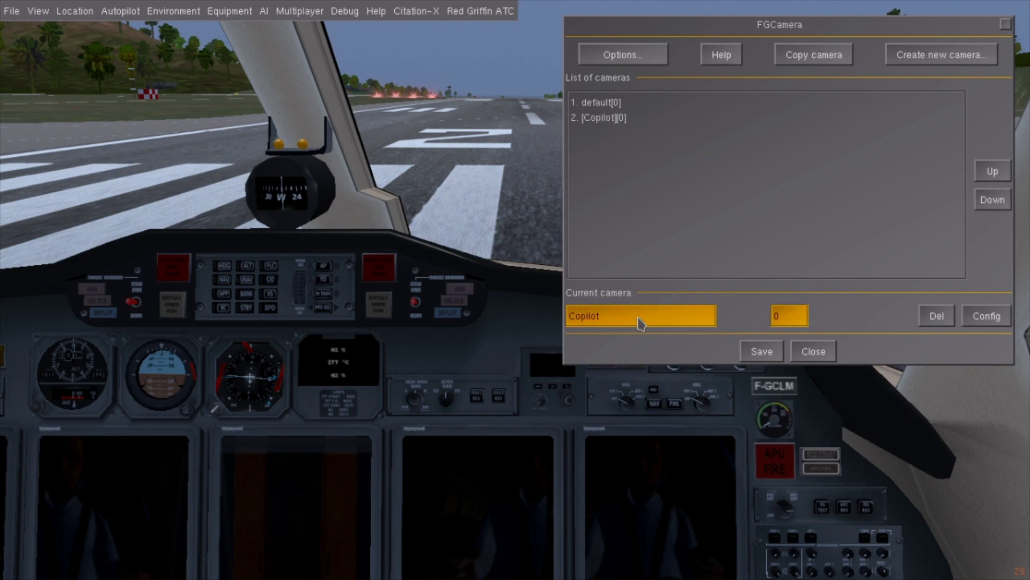
click(759, 354)
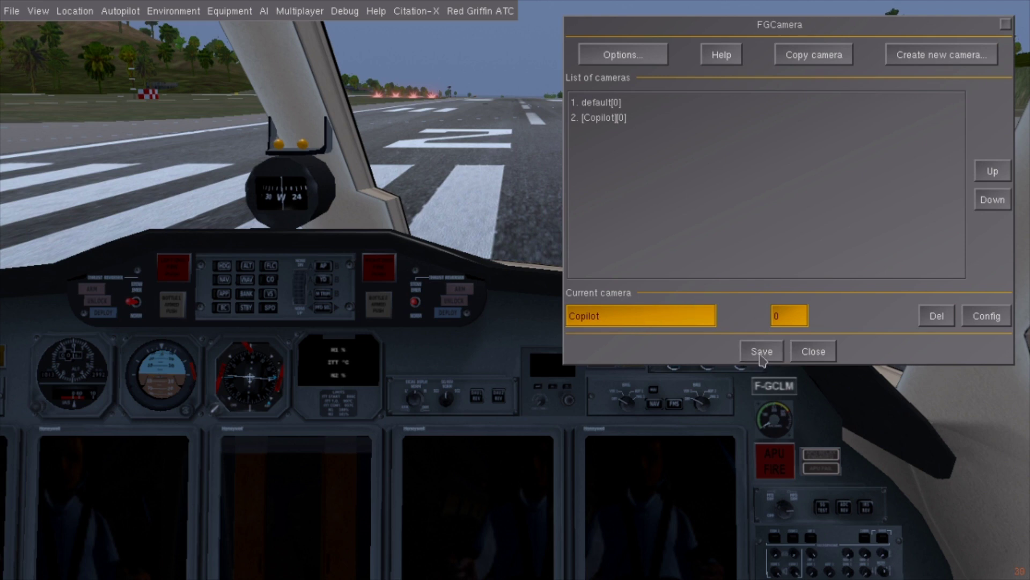
click(814, 351)
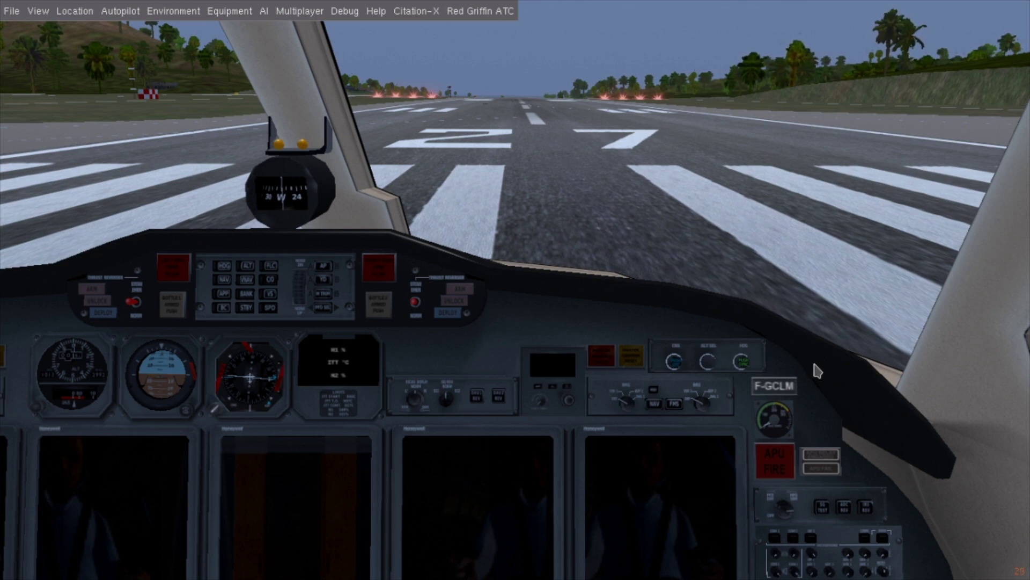
Test cameras 1 and 2 (default and Copilot right seat), then reopen the View menu
key(1)
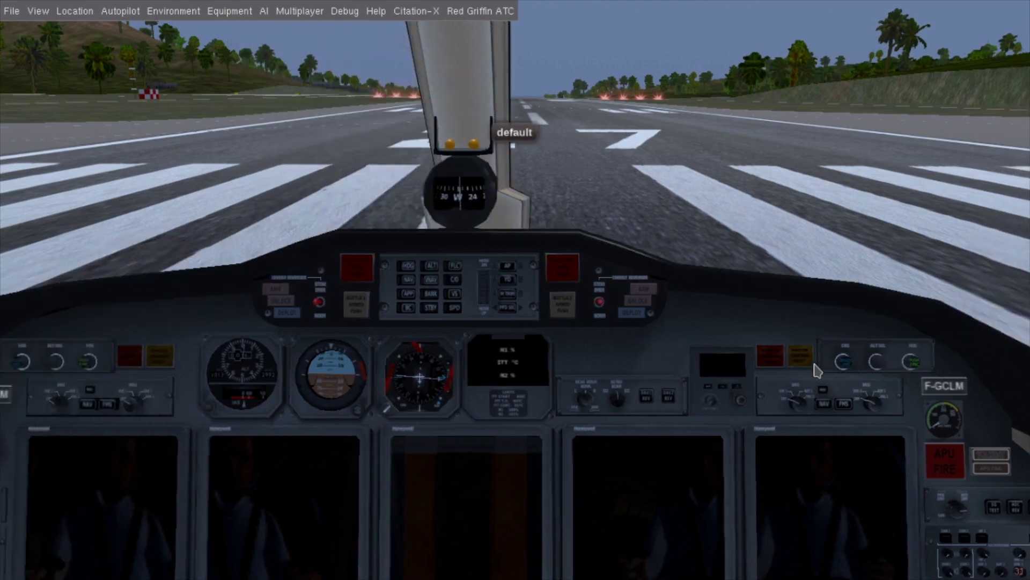
key(2)
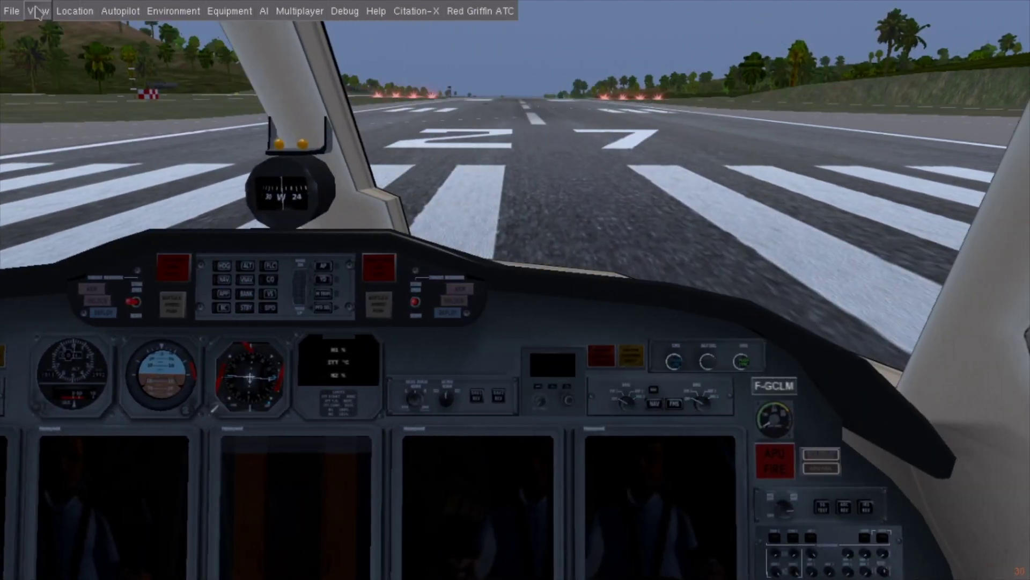
click(38, 11)
Create a new Aircraft-type camera in the FGCamera manager
click(81, 371)
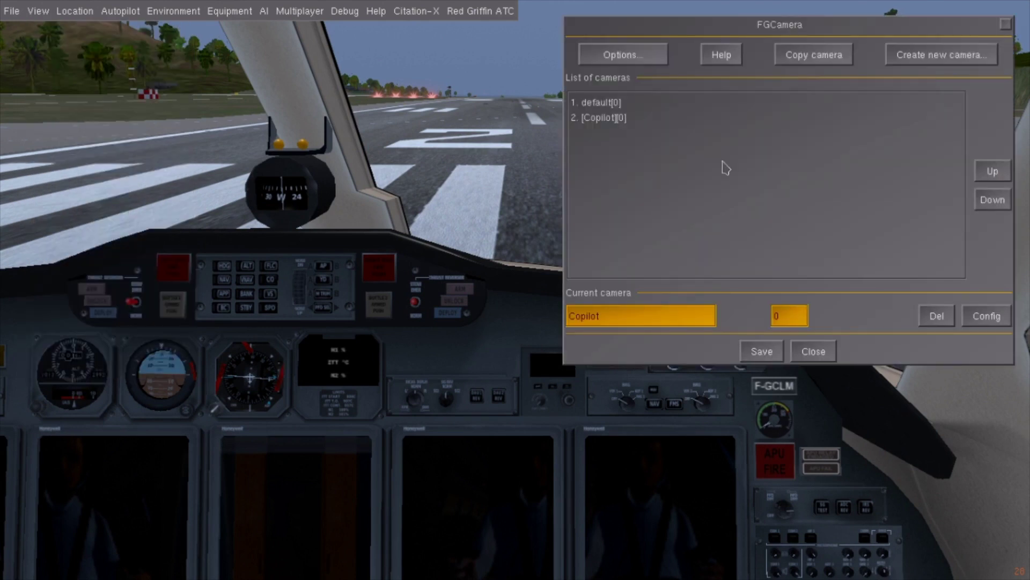
click(933, 60)
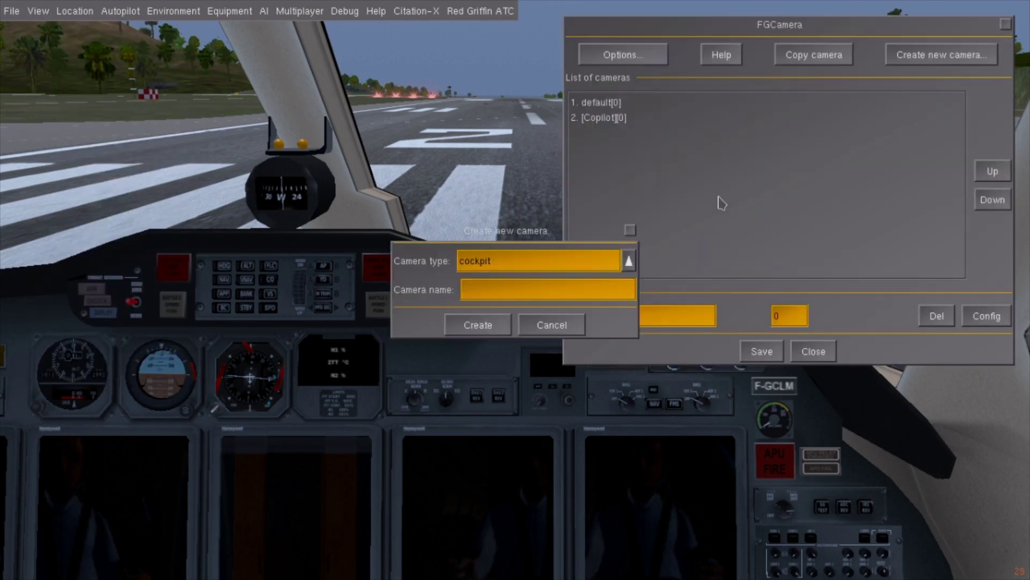
click(628, 263)
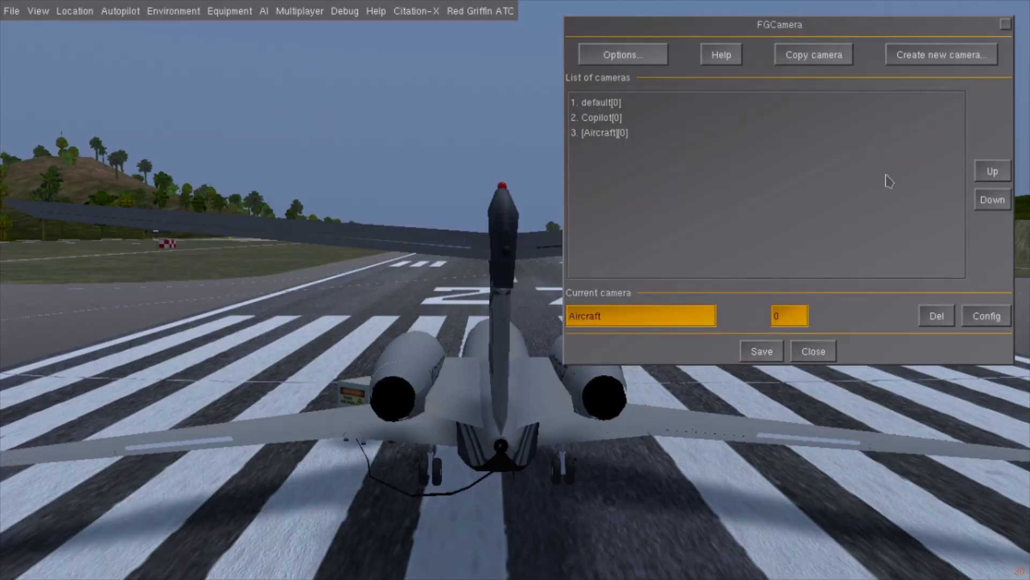
Move the Aircraft camera up and down around Copilot, then delete it
click(982, 173)
click(994, 194)
click(993, 175)
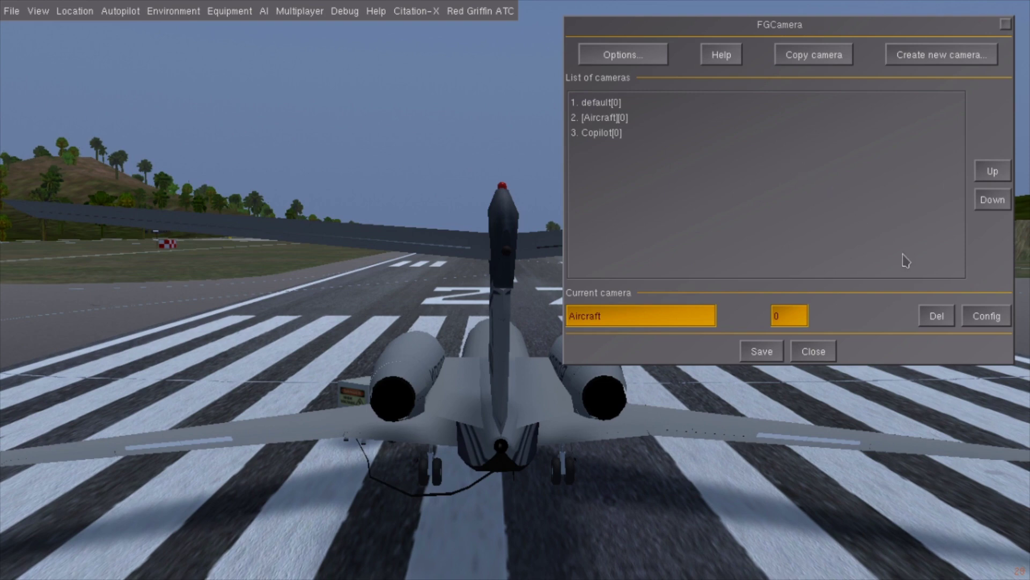
click(943, 319)
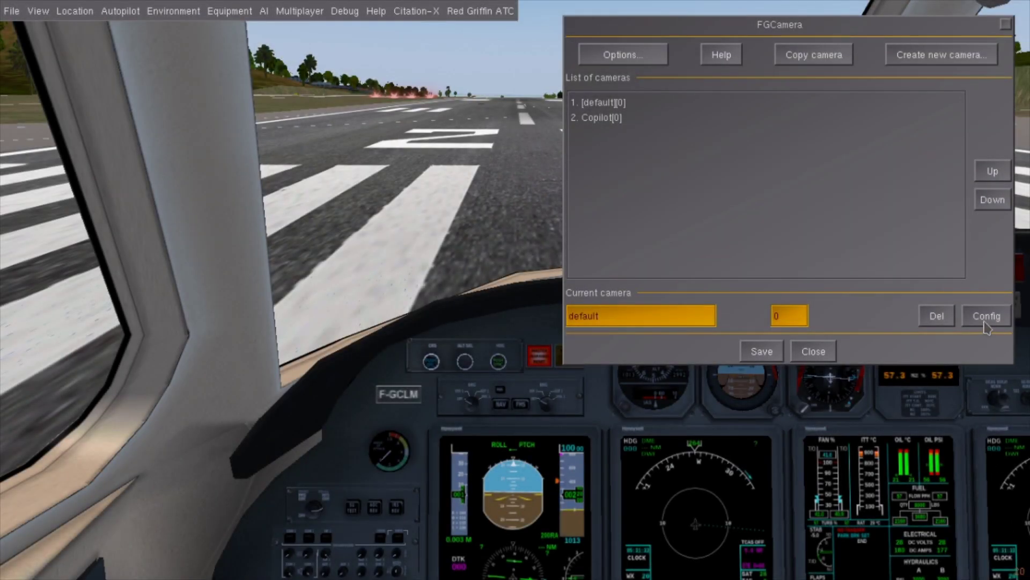
Open the default camera's settings and flip between Copilot and default views to see the camera-name tip
click(986, 325)
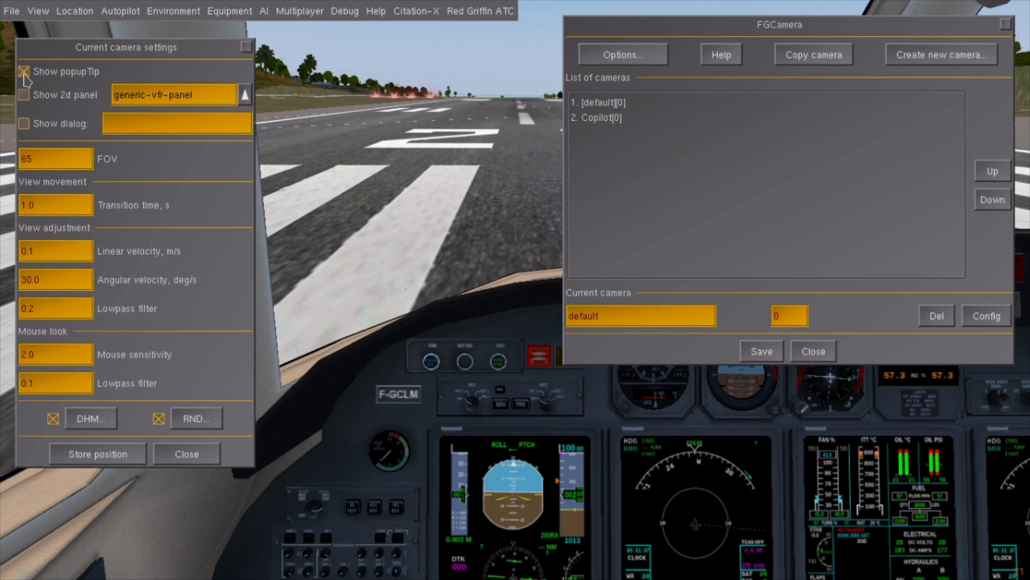
key(ctrl+2)
key(ctrl+1)
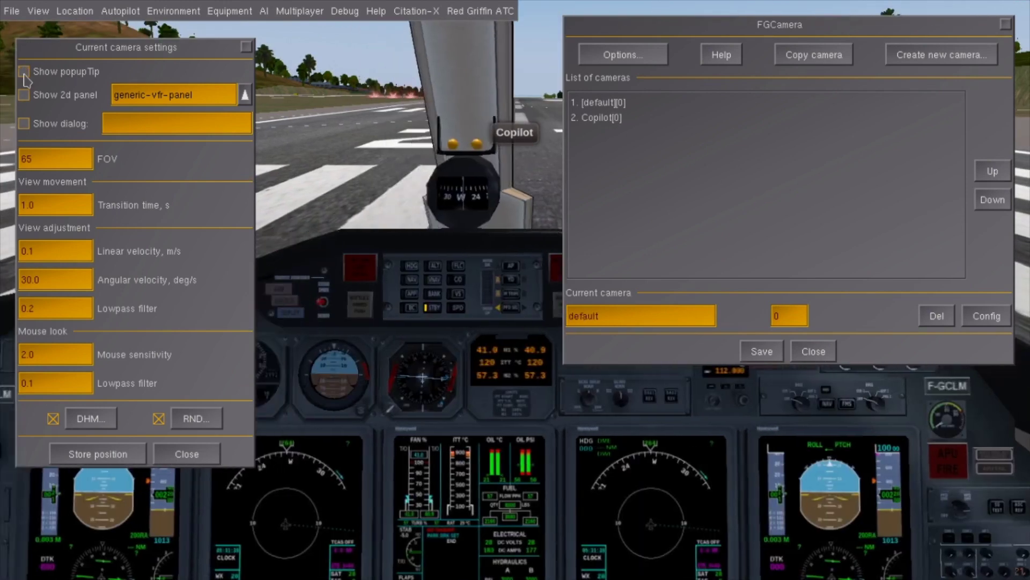
key(ctrl+2)
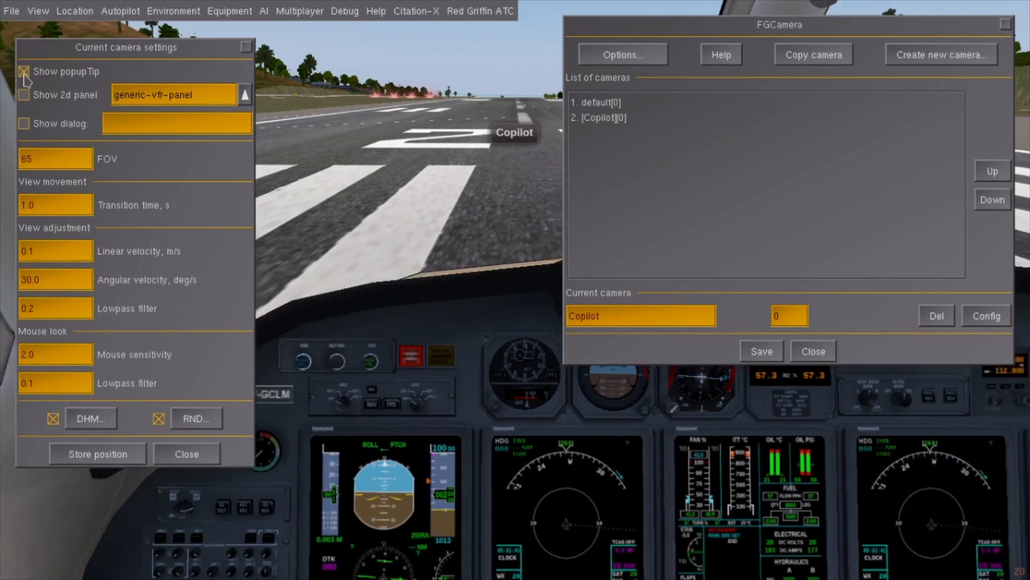
key(ctrl+1)
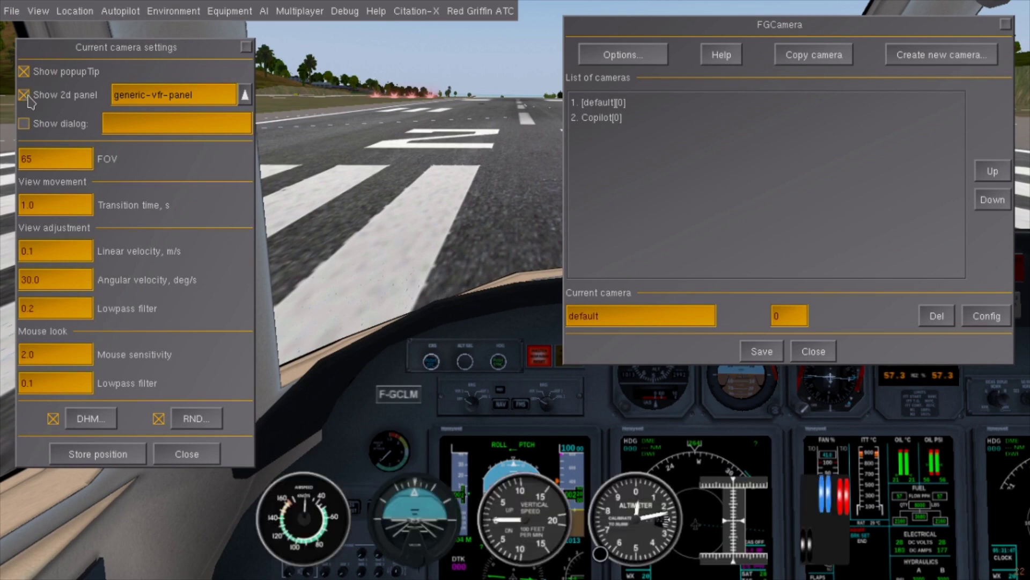
Compare the Copilot and default views, then switch off the generic-vfr-panel 2D overlay
key(ctrl+2)
key(ctrl+1)
key(ctrl+2)
key(ctrl+1)
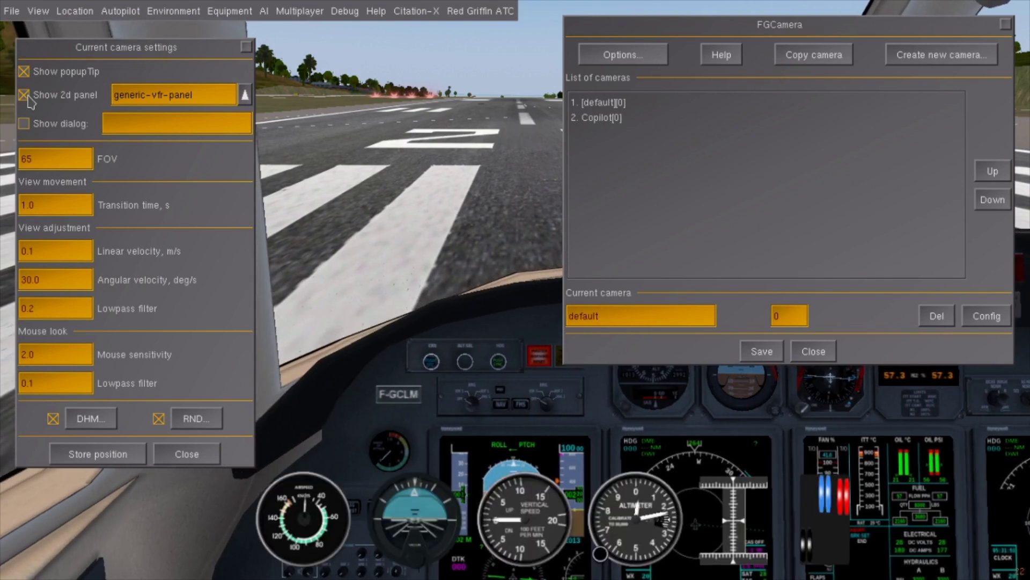
click(27, 97)
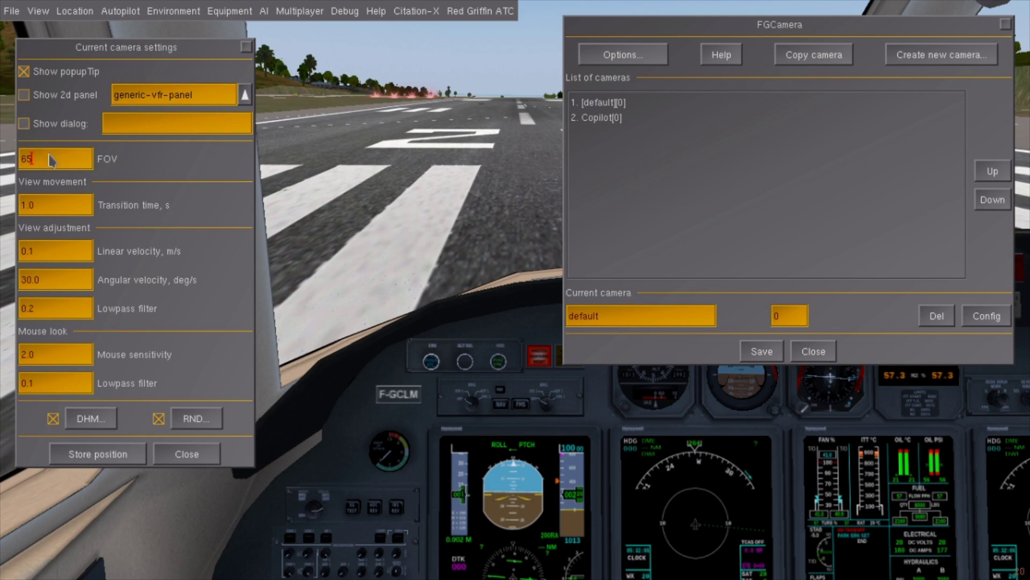
Try a field of view of 80 for the default camera, then restore it to 65
key(BackSpace)
key(BackSpace)
key(Return)
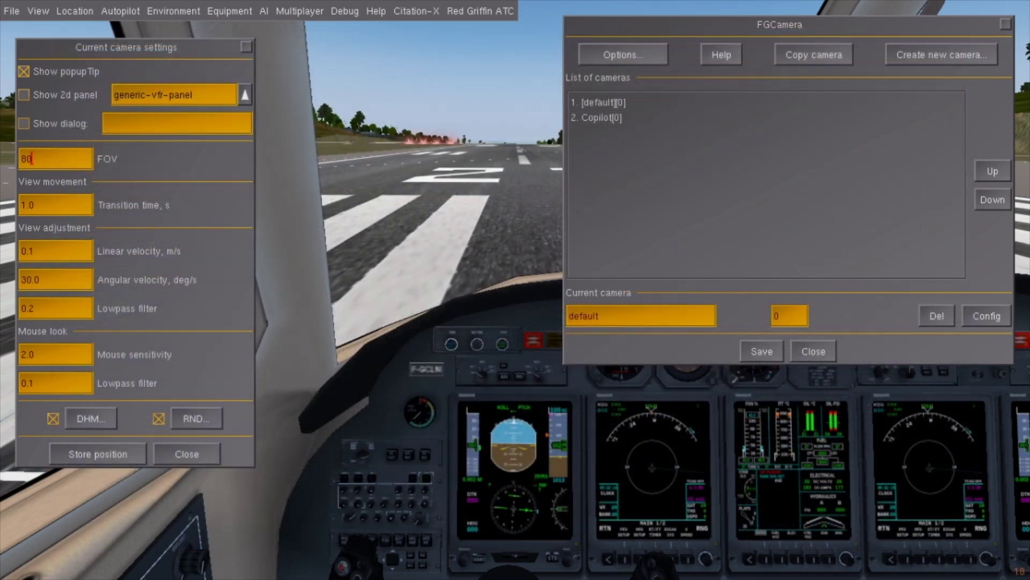
key(BackSpace)
key(BackSpace)
text(6)
key(Return)
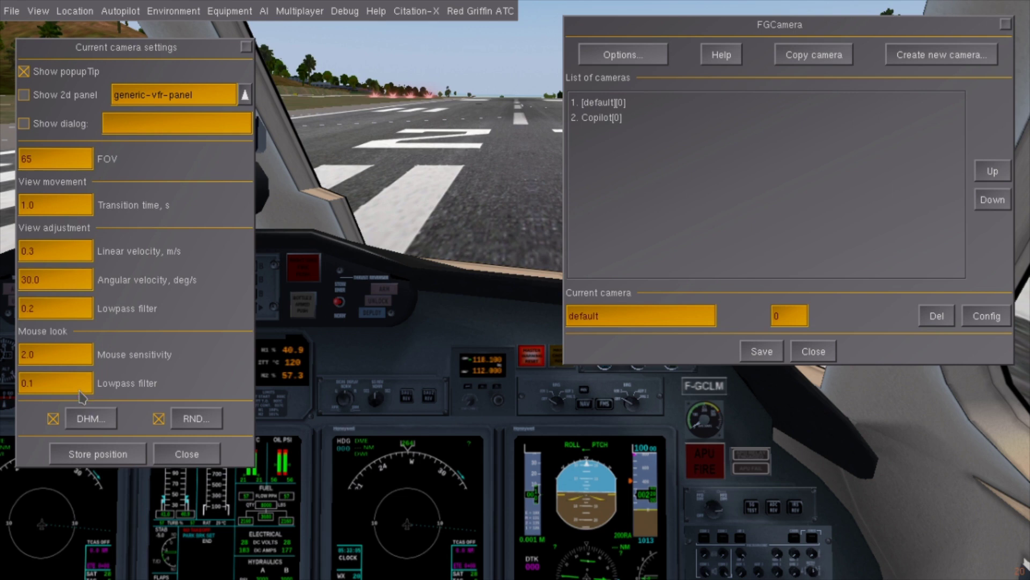
View the Dynamic Head Movement generator settings, then go back to the current camera settings
click(89, 419)
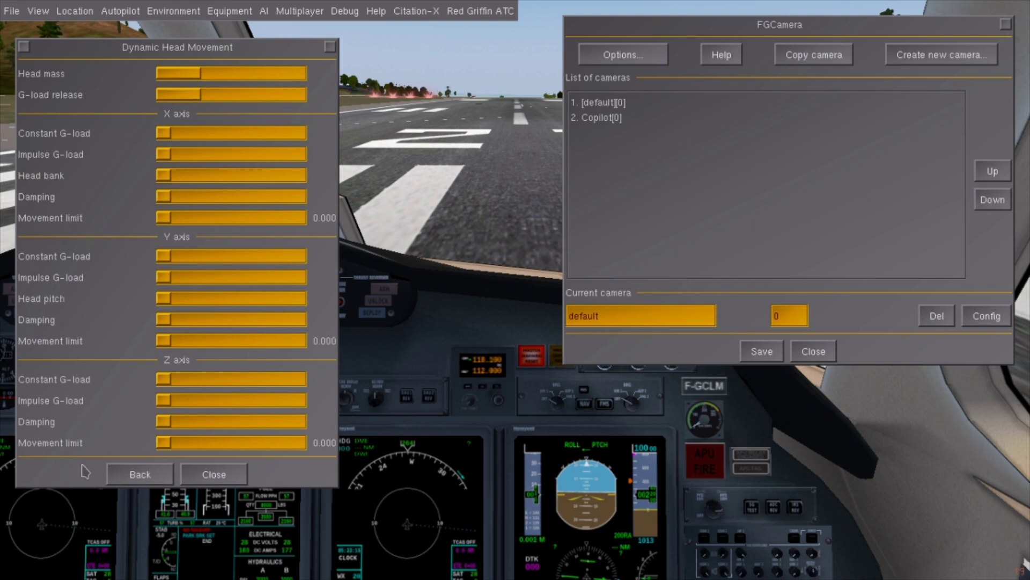
click(124, 474)
In the camera shake effects, enable Generator 1's sine and resonance generators
click(197, 428)
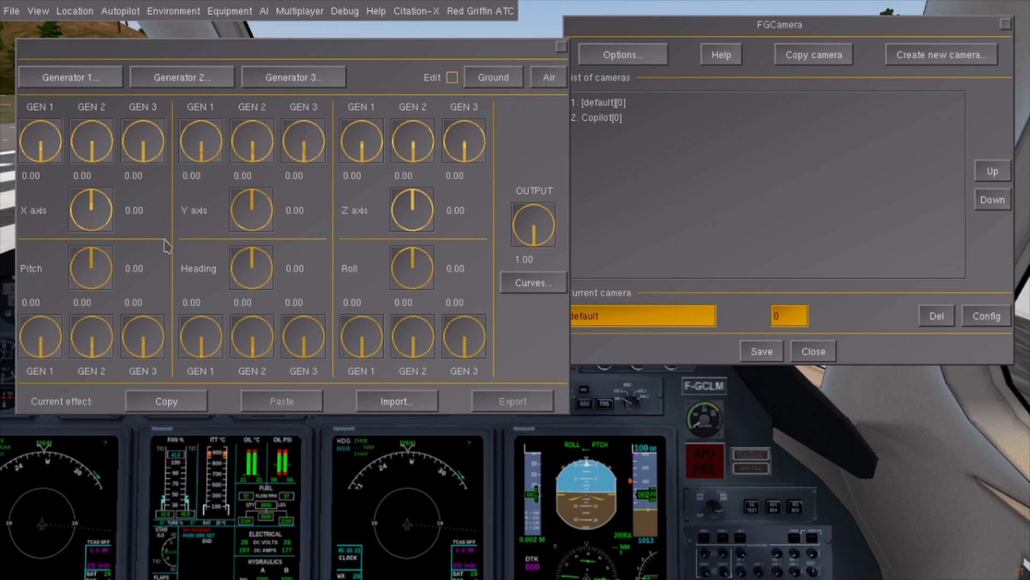
click(82, 83)
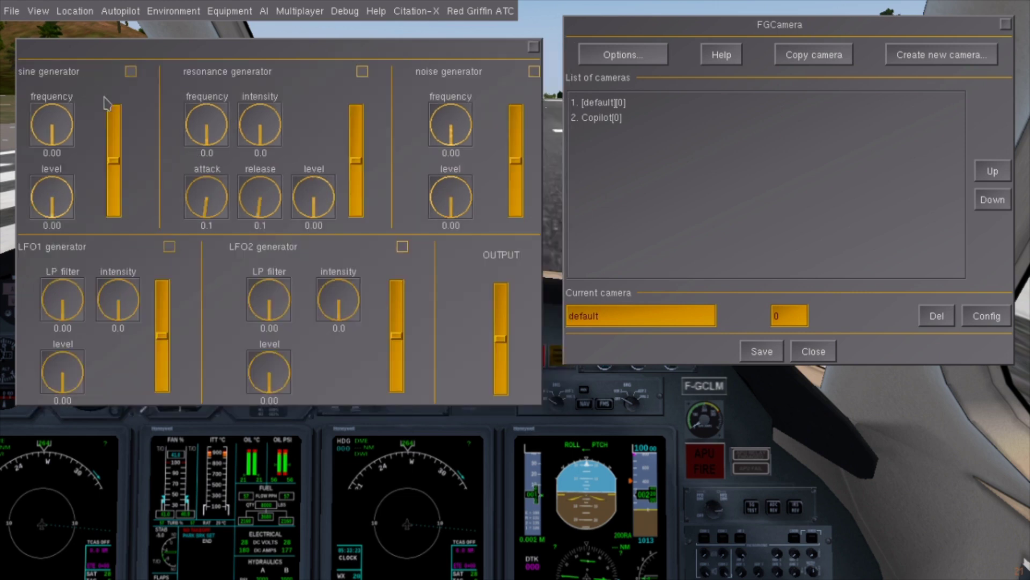
click(132, 73)
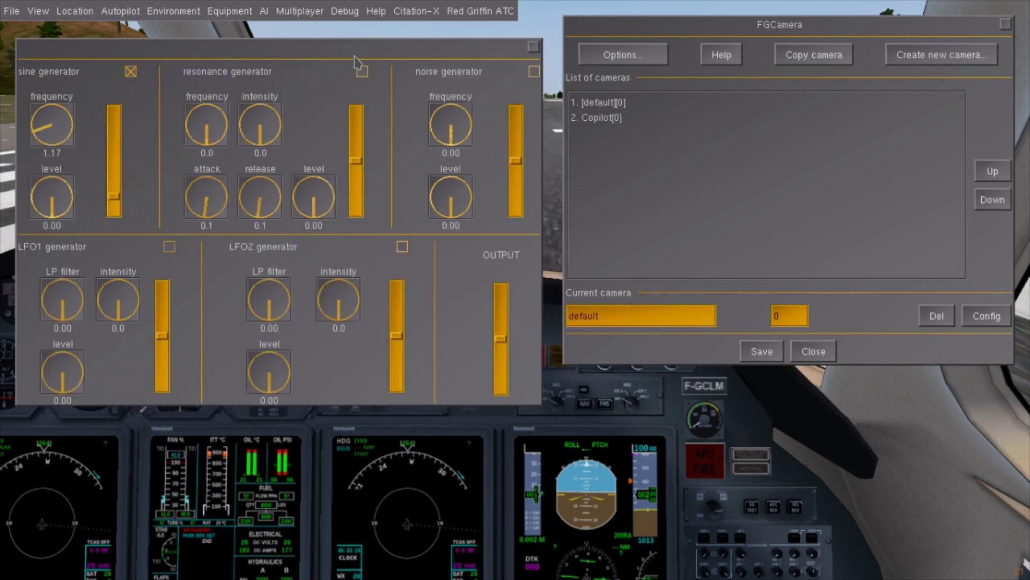
click(363, 72)
click(537, 47)
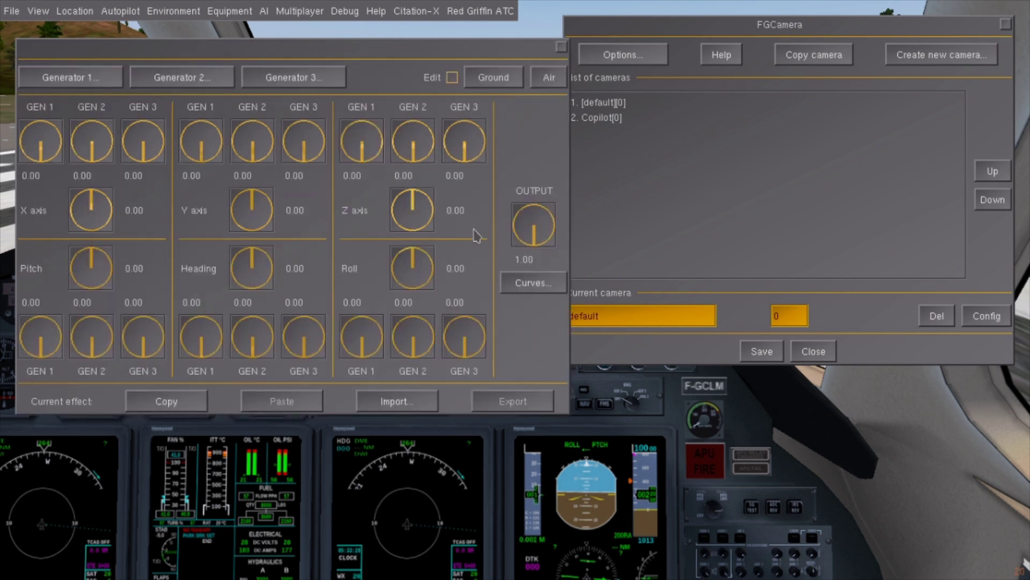
Check the effect's velocity curves, then set sine level 0.26, resonance level 0.19 and enable noise
click(505, 283)
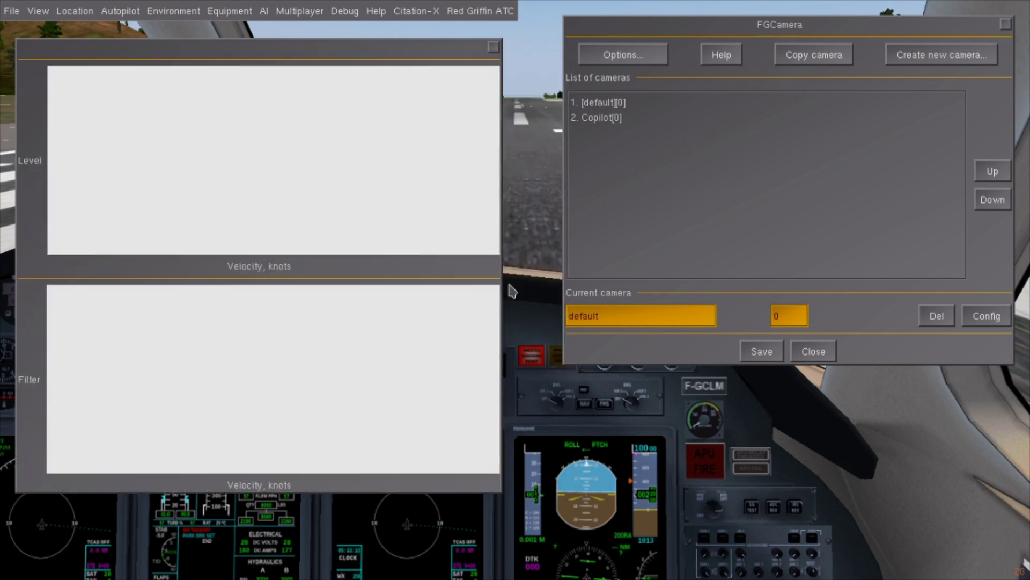
click(494, 48)
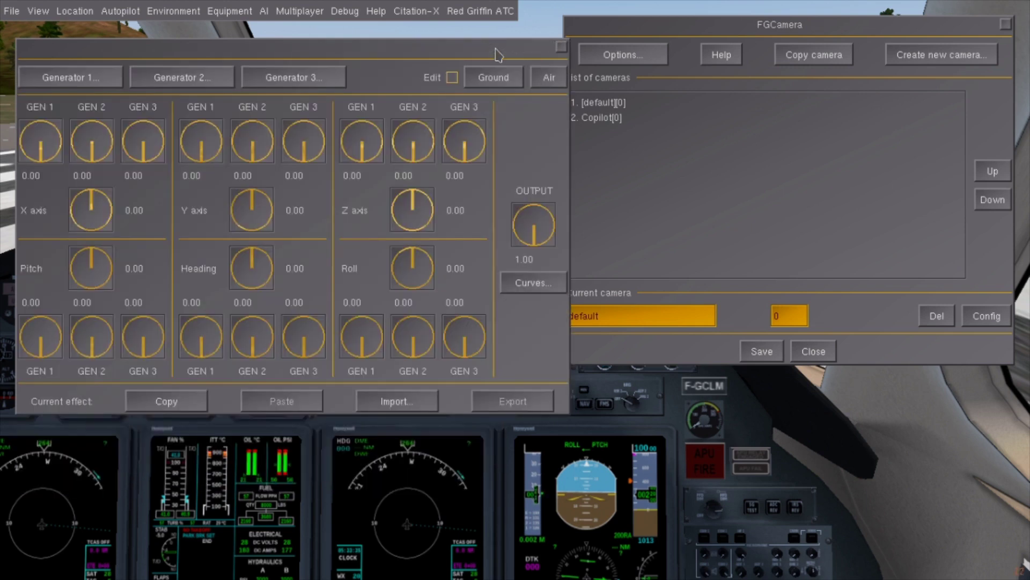
click(62, 79)
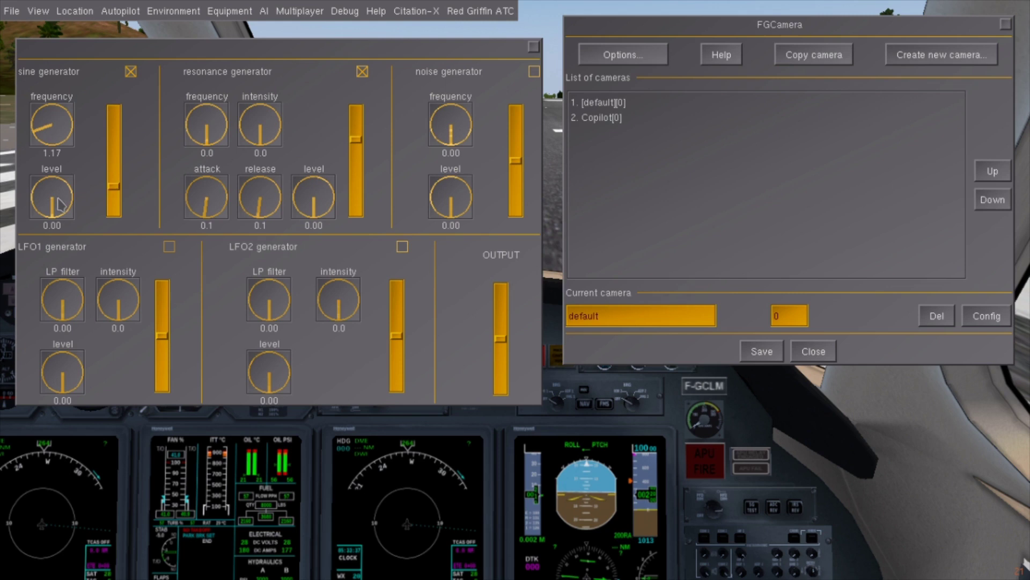
drag(53, 212, 25, 197)
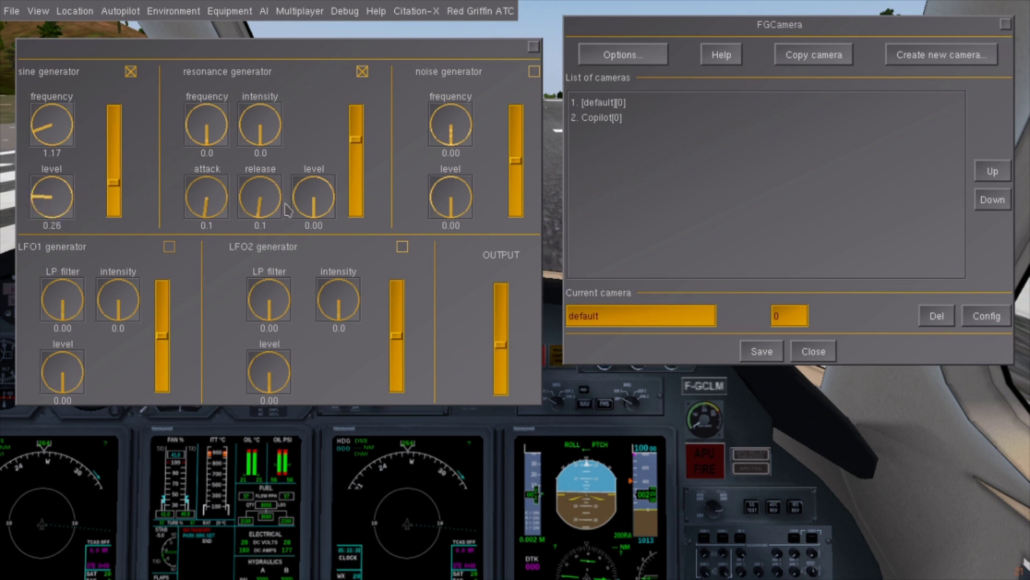
drag(312, 207, 296, 212)
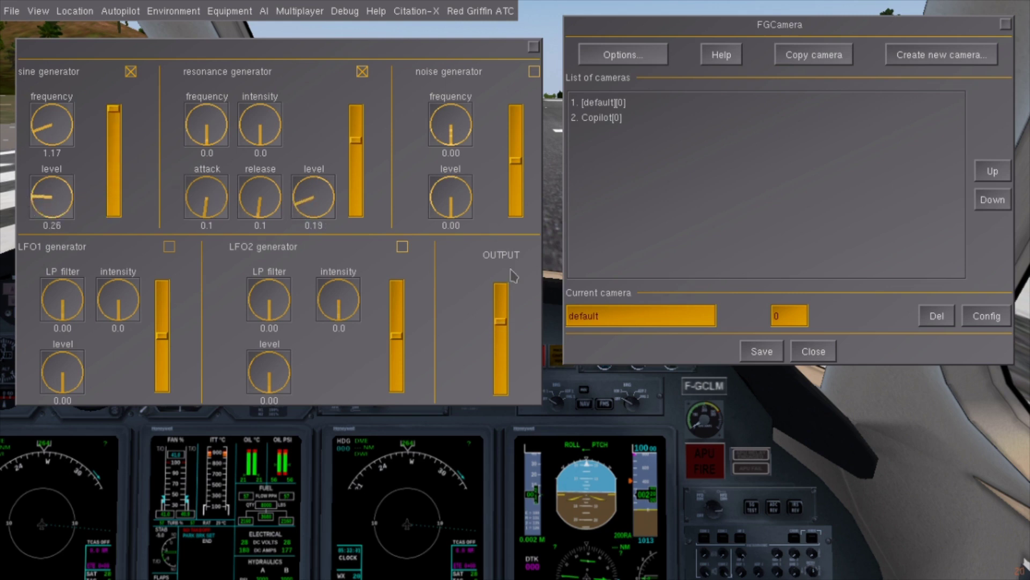
click(534, 71)
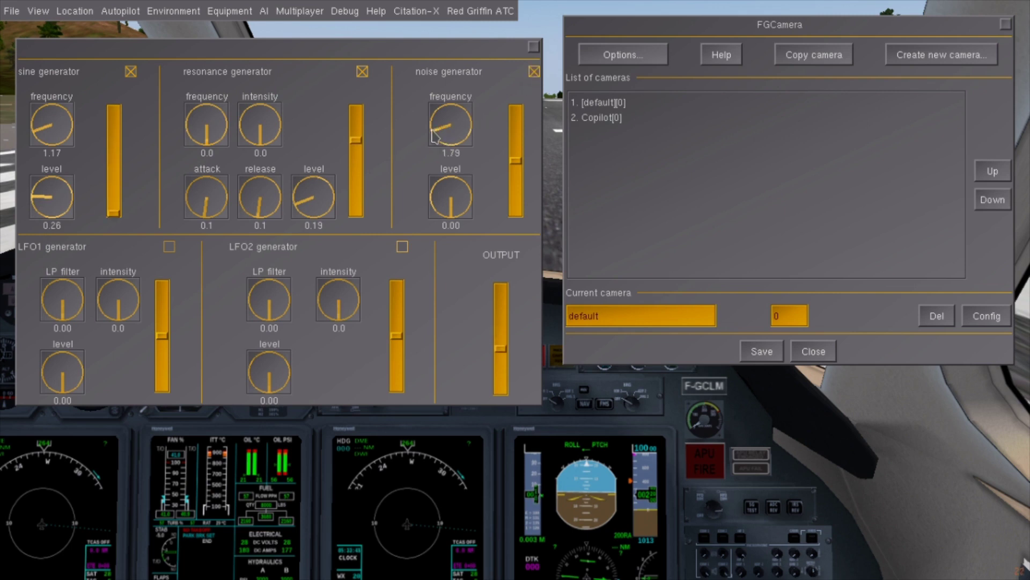